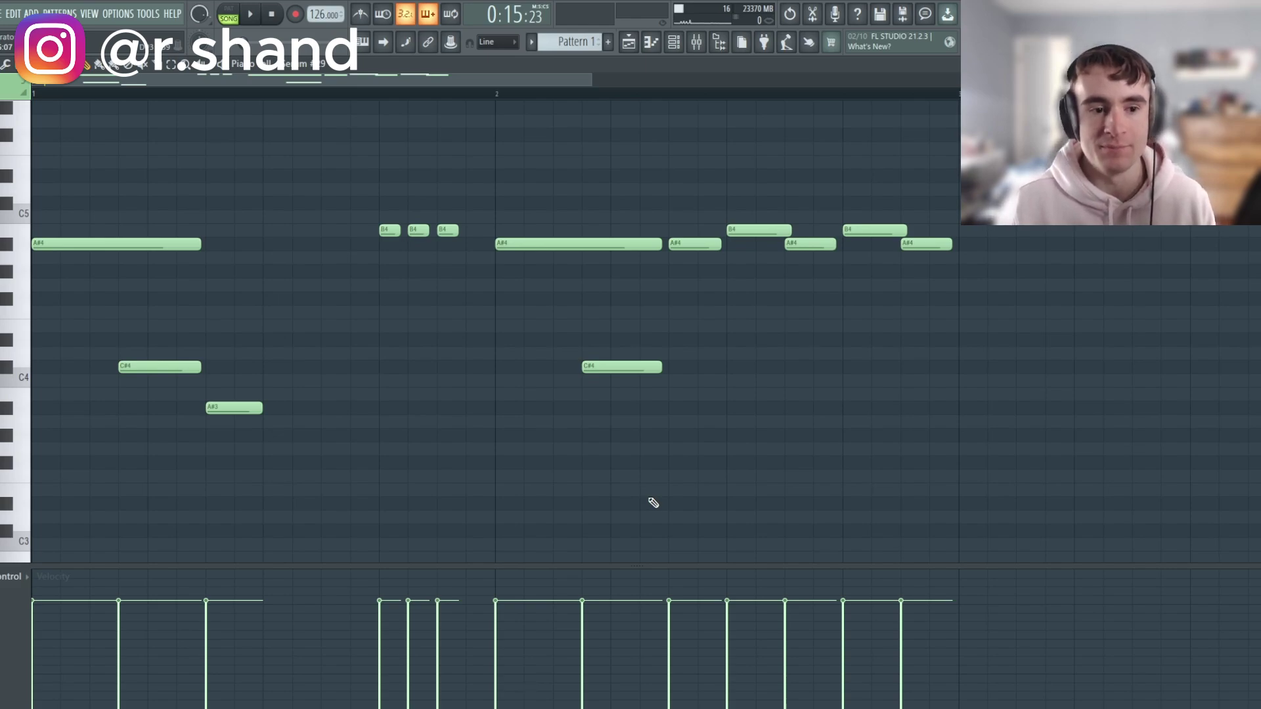
Play the lead melody through once, then open the Serum #109 synth on its channel
{"action": "key", "text": "space"}
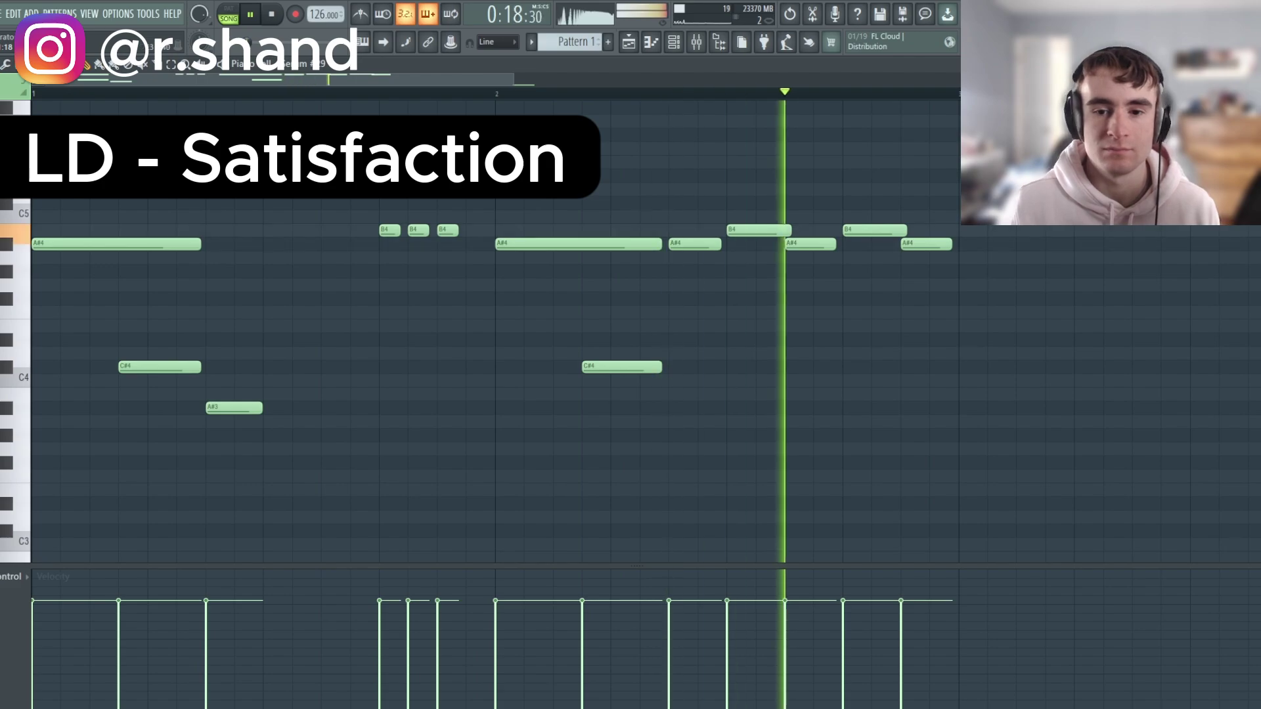
{"action": "key", "text": "space"}
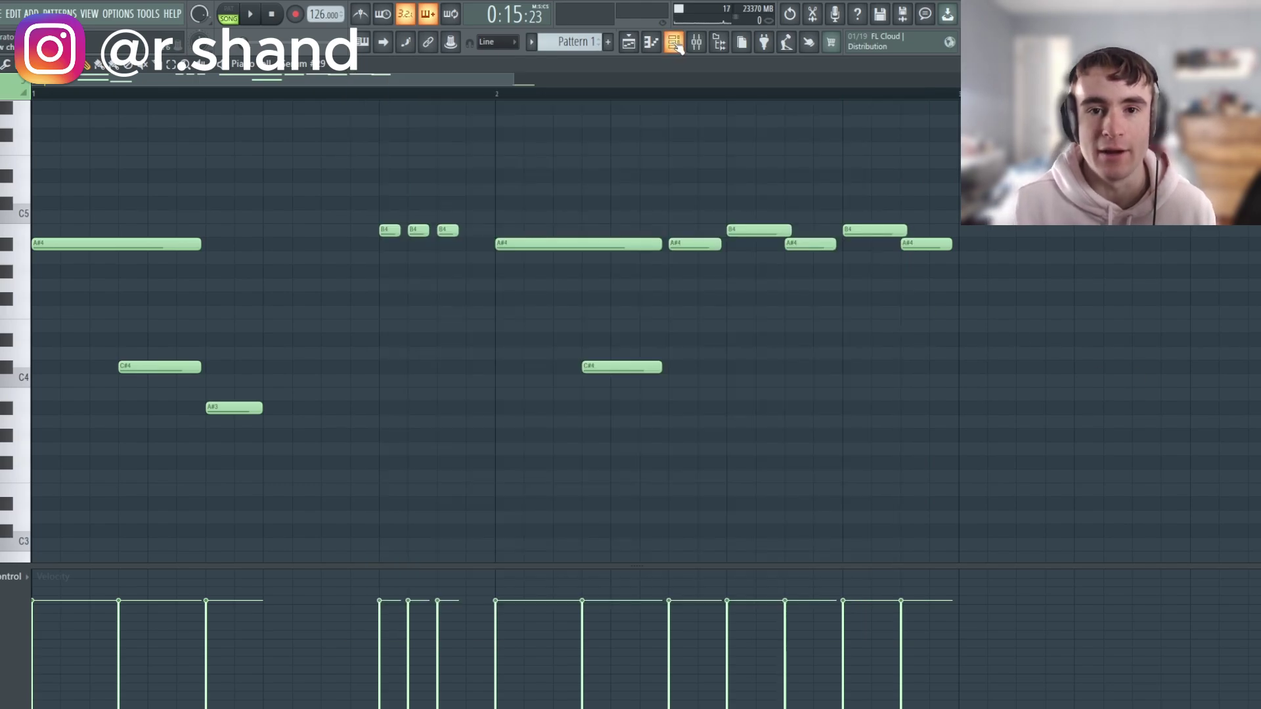
{"action": "left_click", "coordinate": [673, 42]}
Load the Analog 'Basic Mini' wavetable into oscillator A and transpose it to -1 octave
{"action": "left_click", "coordinate": [476, 193]}
{"action": "mouse_move", "coordinate": [471, 209]}
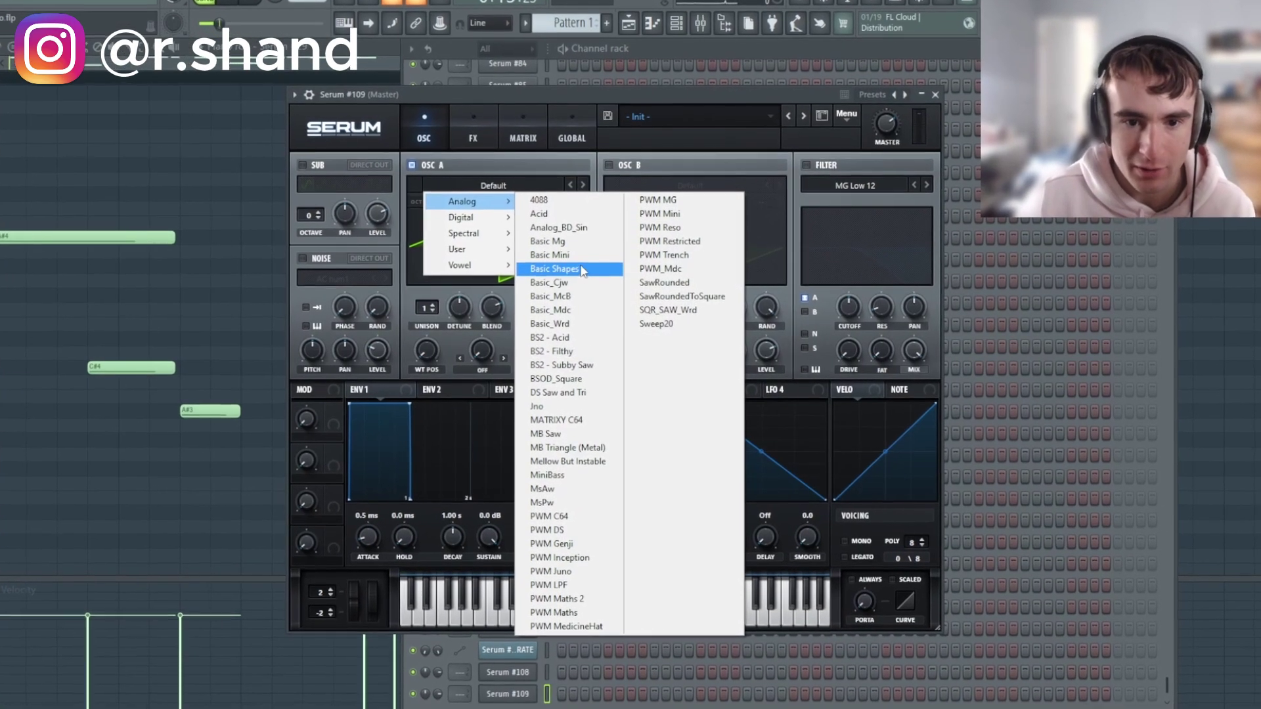
{"action": "left_click", "coordinate": [551, 255]}
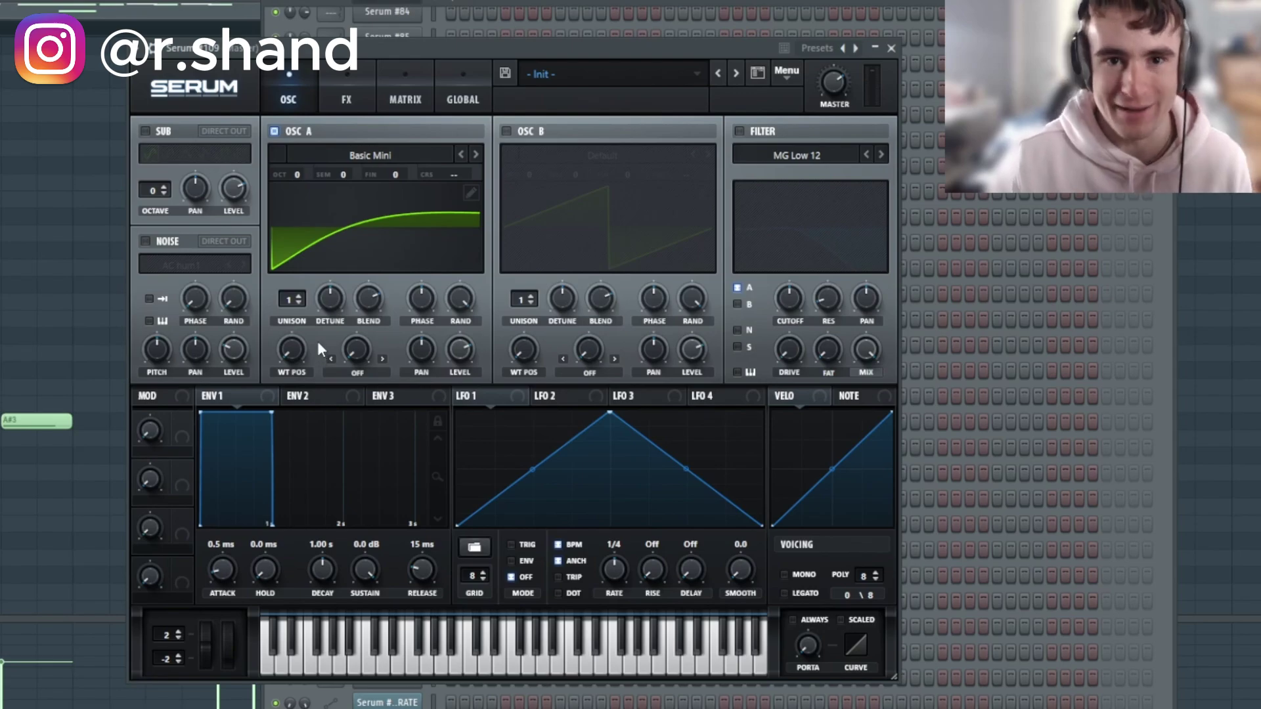
{"action": "left_click_drag", "start_coordinate": [297, 175], "coordinate": [290, 184]}
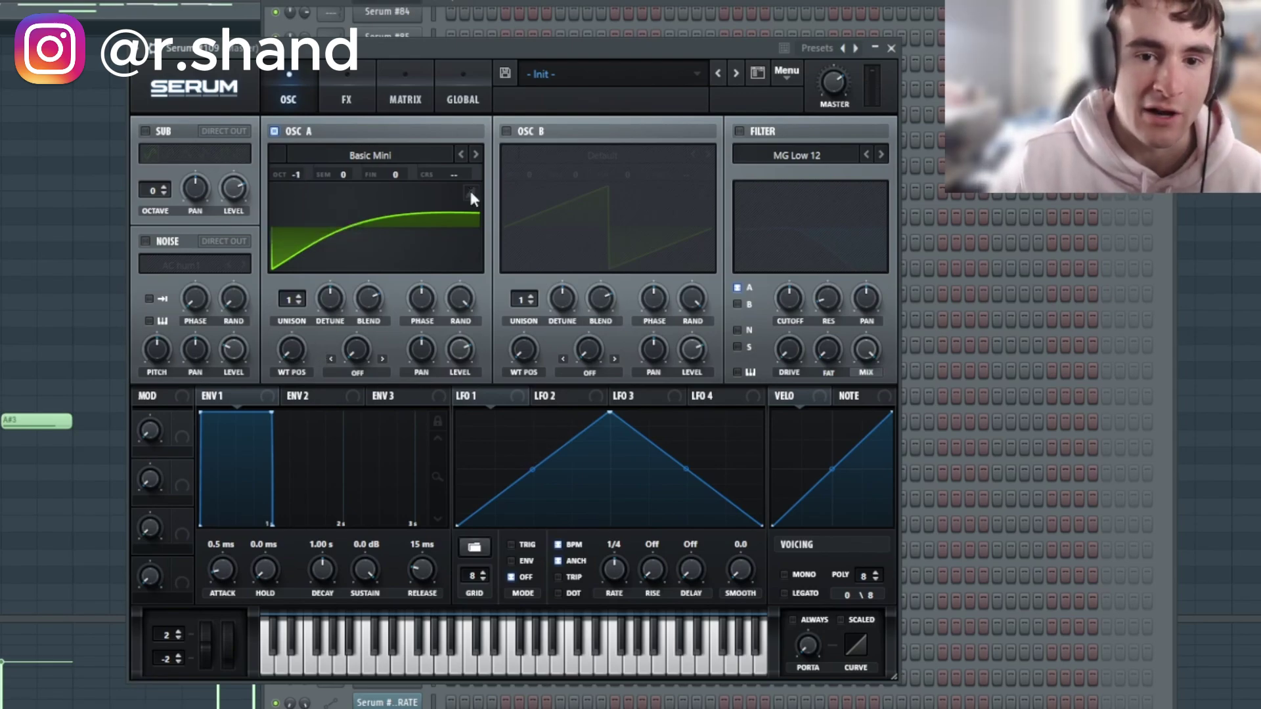
Enable oscillator B with the Monster 2 [SL] wavetable, a raised wavetable position and 2 unison voices
{"action": "left_click", "coordinate": [506, 131]}
{"action": "left_click", "coordinate": [578, 151]}
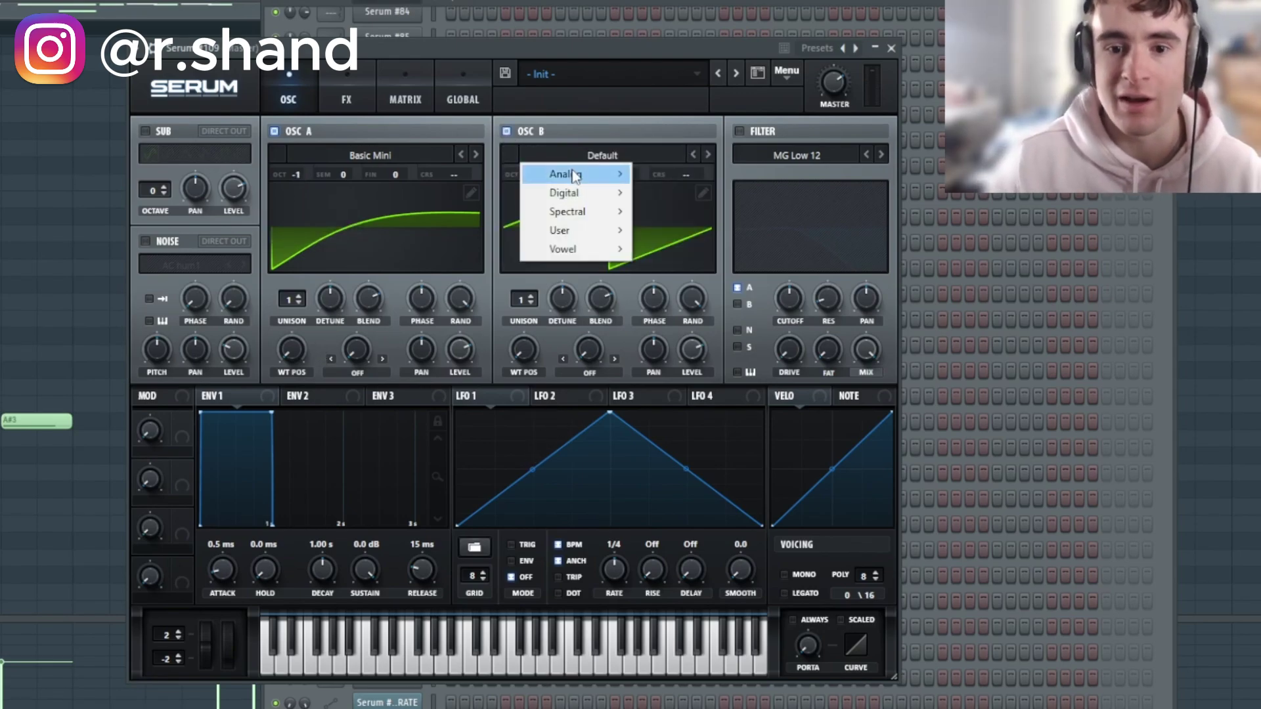
{"action": "mouse_move", "coordinate": [574, 193]}
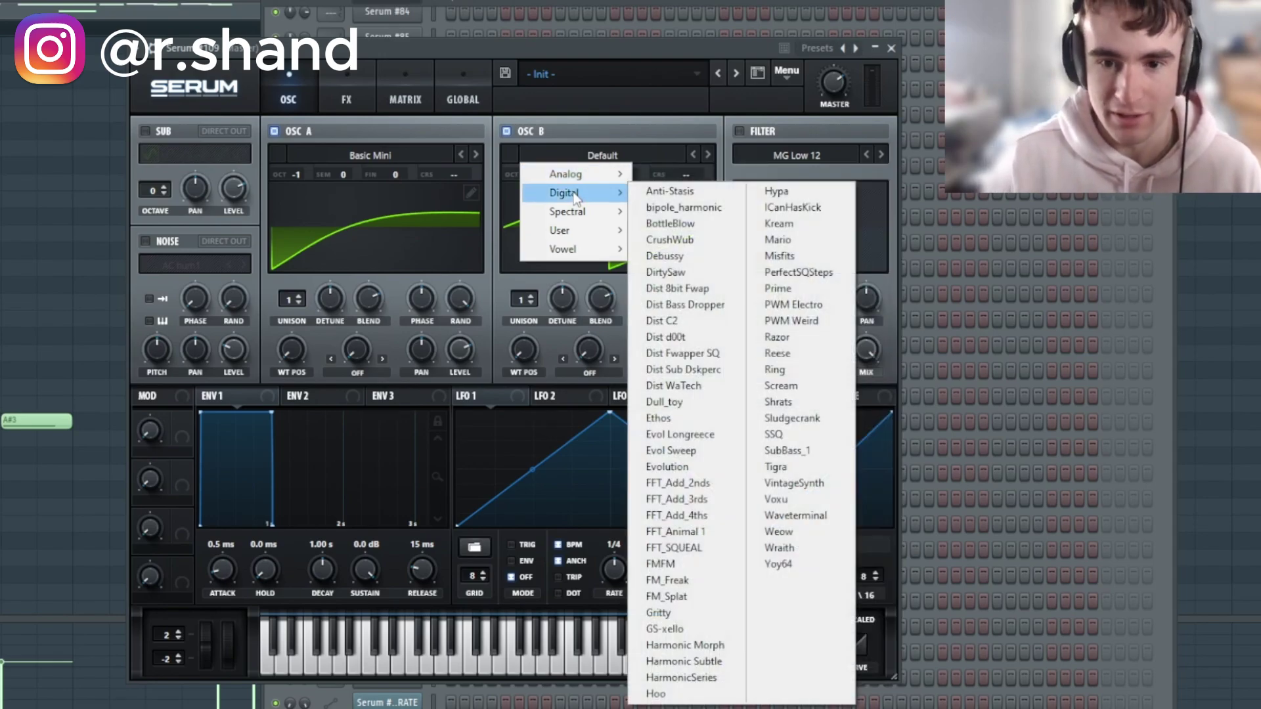
{"action": "left_click", "coordinate": [795, 203]}
{"action": "left_click_drag", "start_coordinate": [521, 352], "coordinate": [538, 314]}
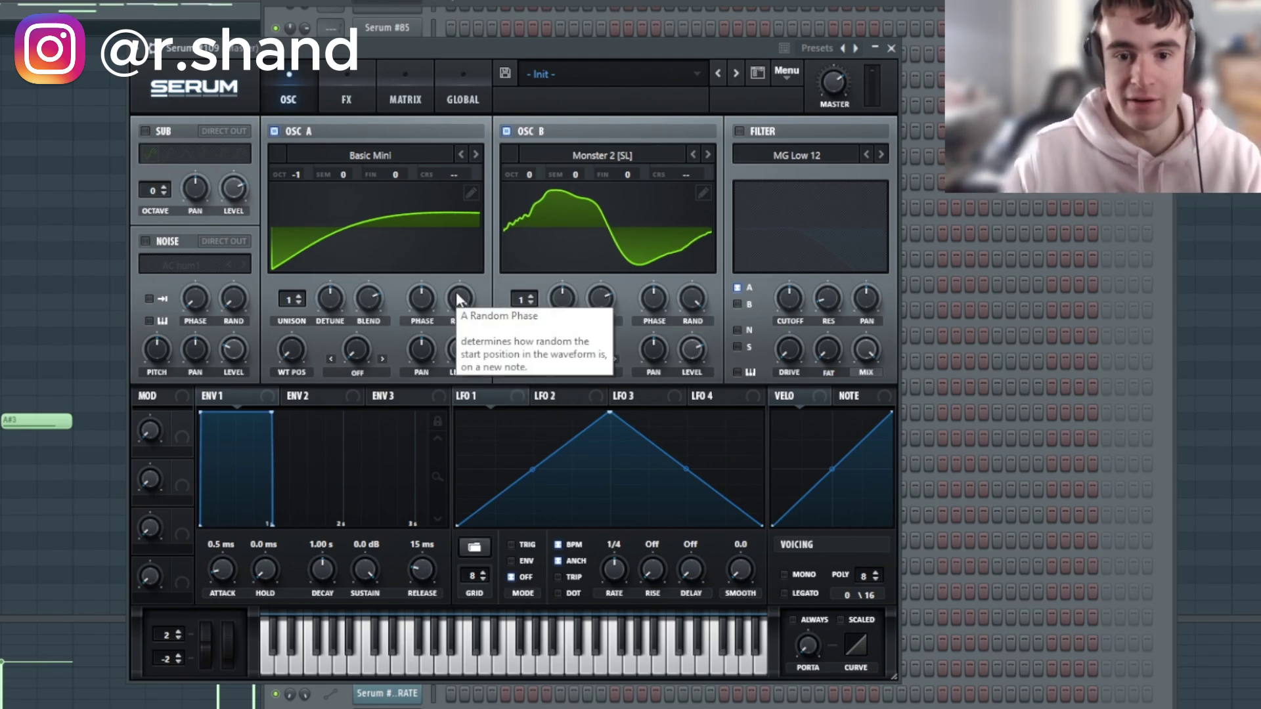
{"action": "left_click", "coordinate": [531, 298]}
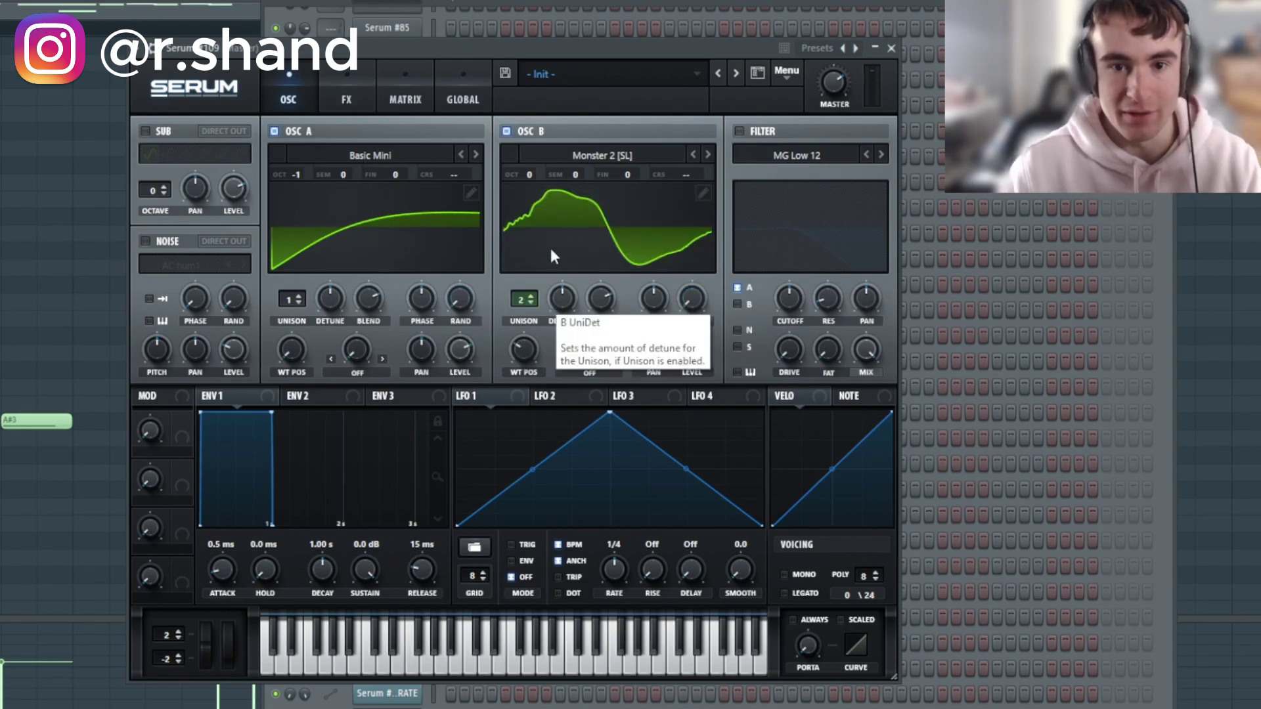
{"action": "left_click", "coordinate": [566, 298]}
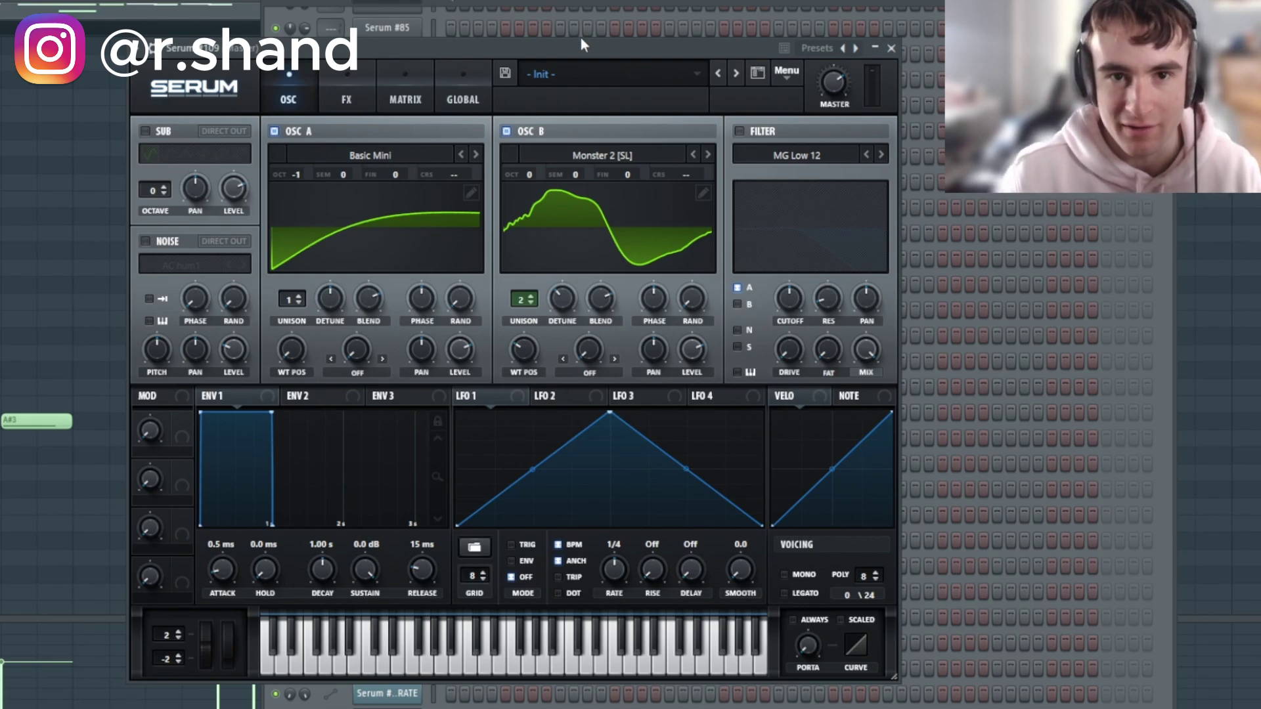
Briefly mute oscillator A to audition oscillator B alone, then restore it
{"action": "left_click", "coordinate": [274, 132]}
{"action": "left_click", "coordinate": [503, 652]}
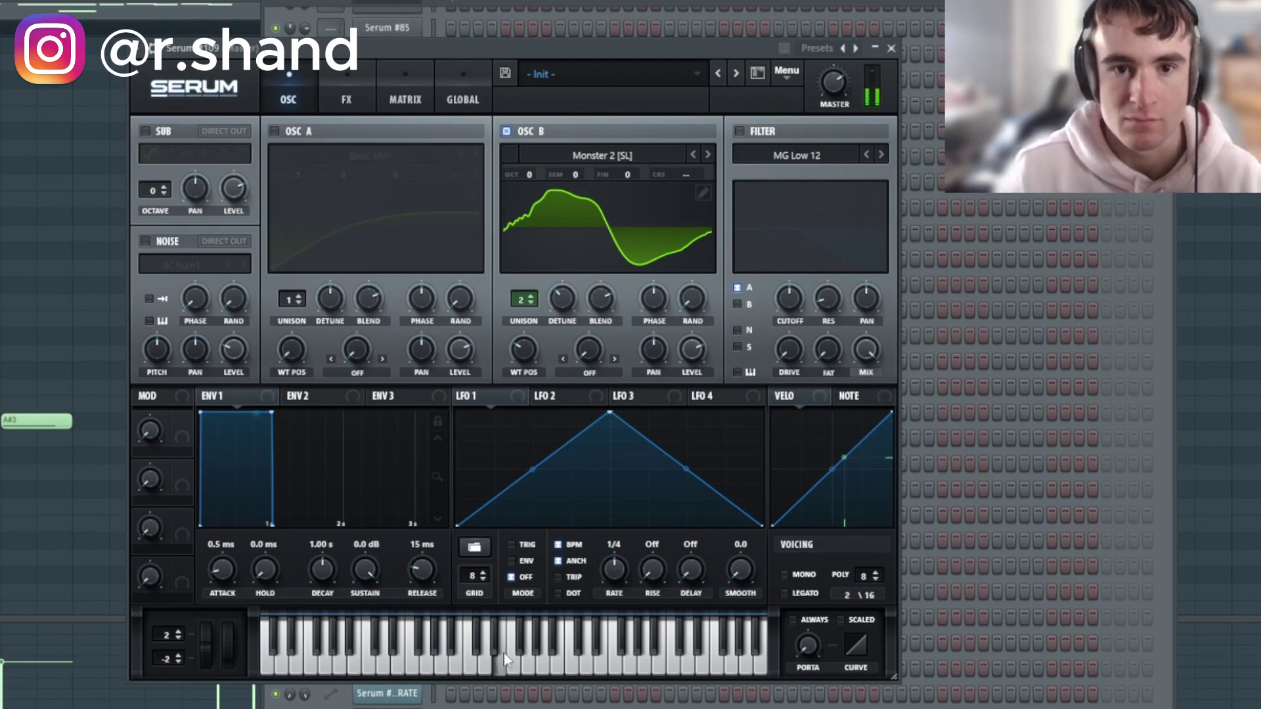
{"action": "key", "text": "ctrl+z"}
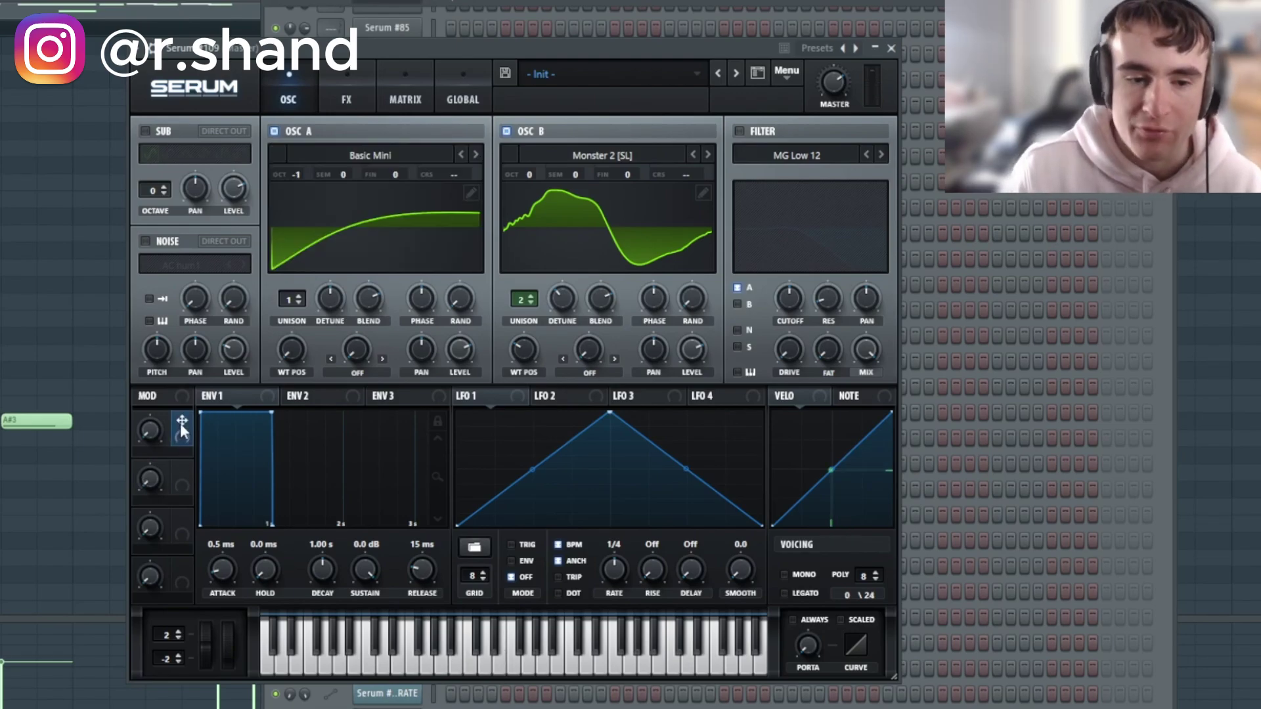
Assign Macro 1 to oscillator B's level and set the macro to about 23%
{"action": "left_click_drag", "start_coordinate": [182, 421], "coordinate": [692, 350]}
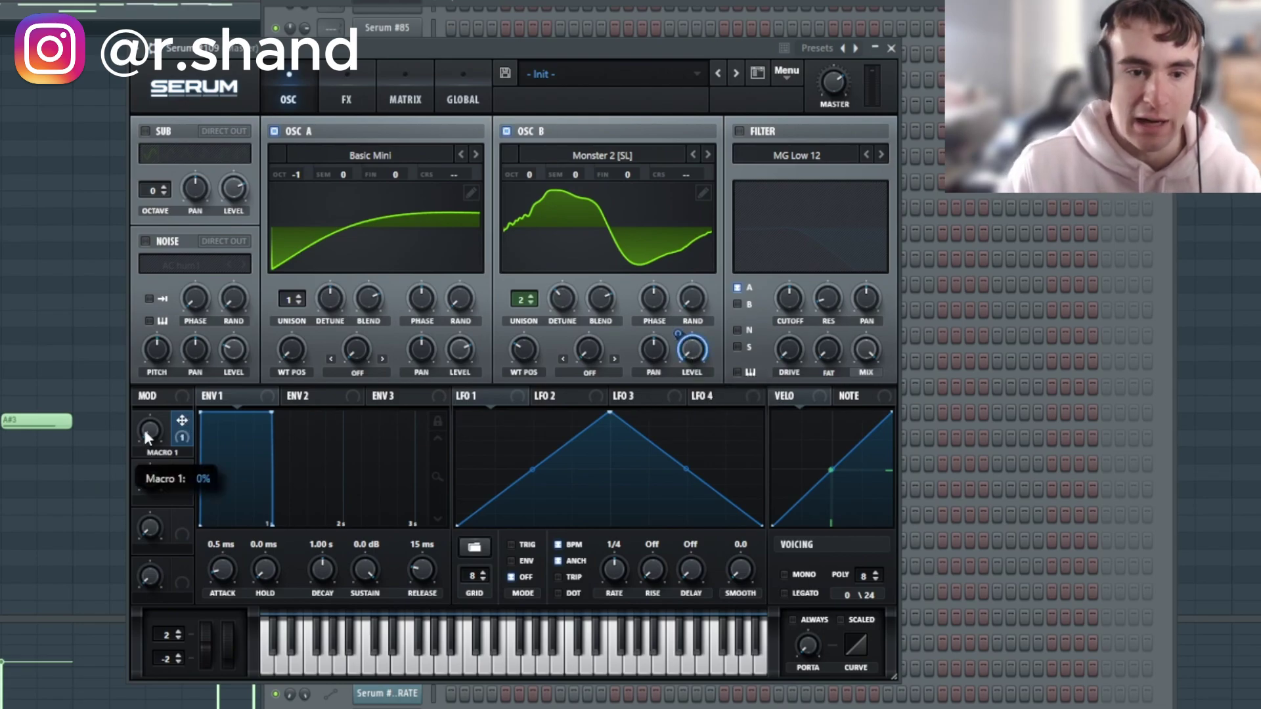
{"action": "left_click_drag", "start_coordinate": [149, 430], "coordinate": [152, 455]}
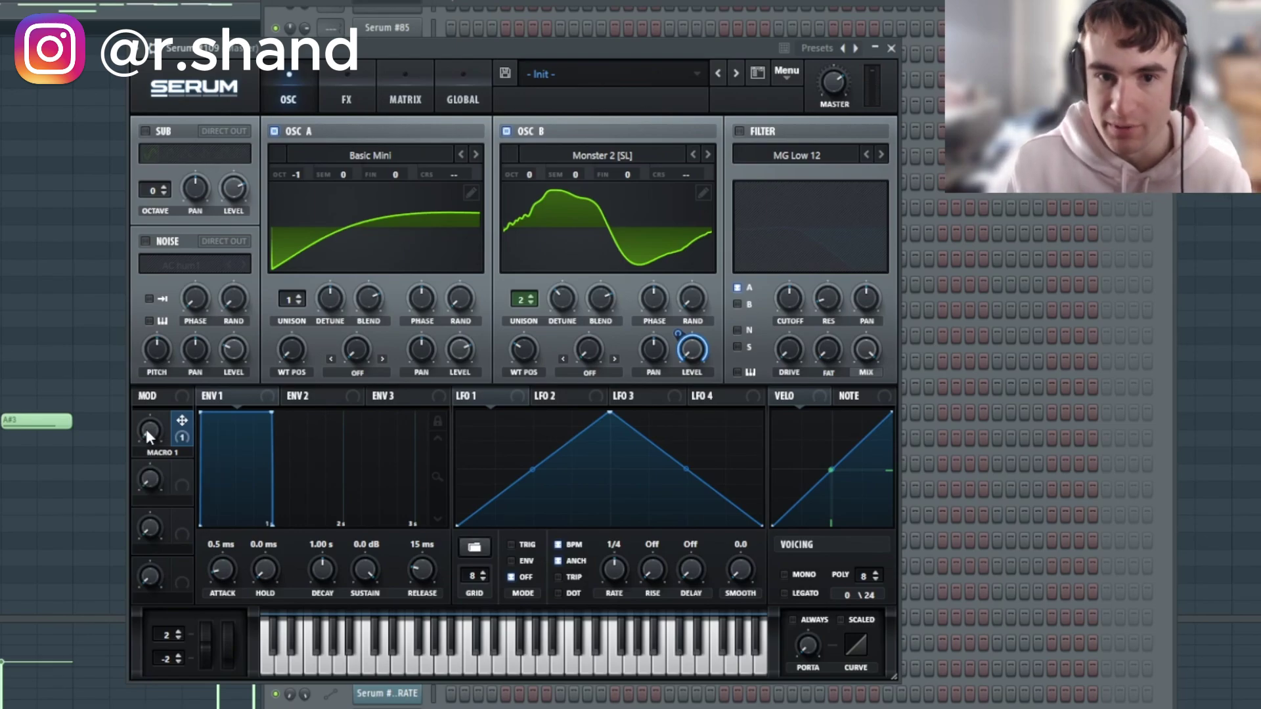
{"action": "left_click_drag", "start_coordinate": [144, 428], "coordinate": [163, 400]}
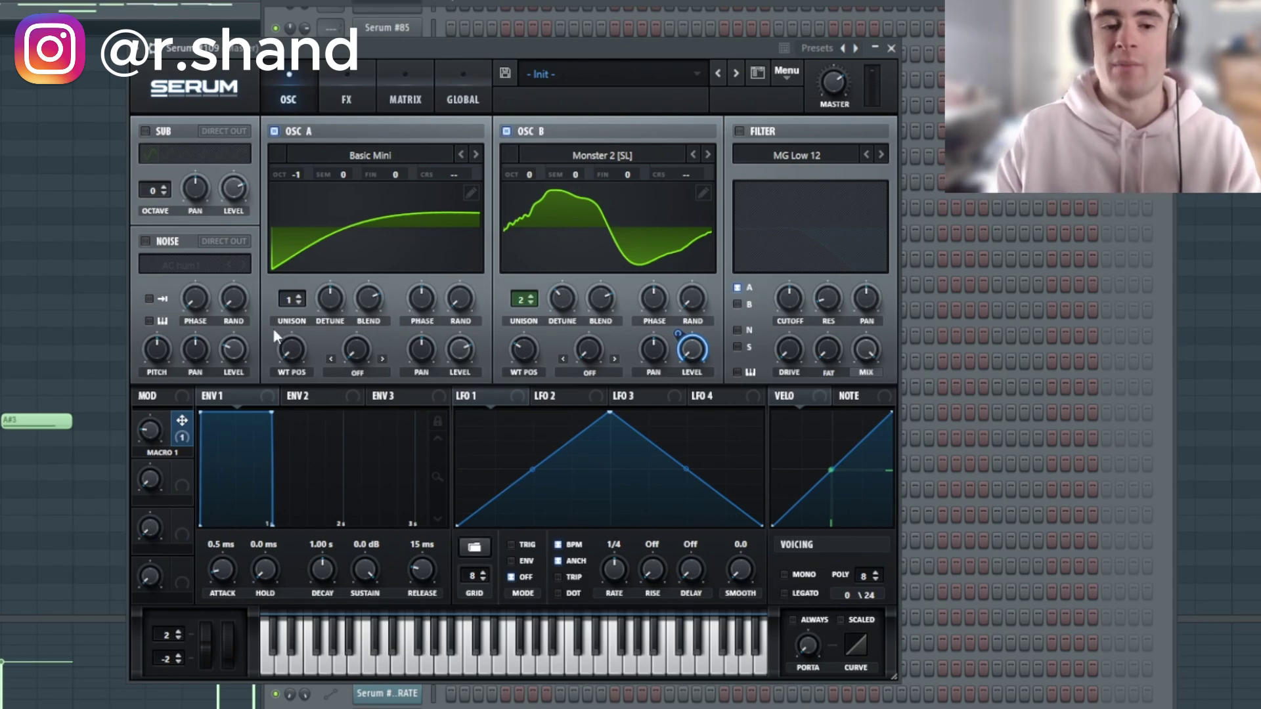
Enable the noise oscillator with the Analog J106 HP sample, routed via Direct Out
{"action": "left_click", "coordinate": [145, 241]}
{"action": "left_click", "coordinate": [160, 263]}
{"action": "mouse_move", "coordinate": [197, 285]}
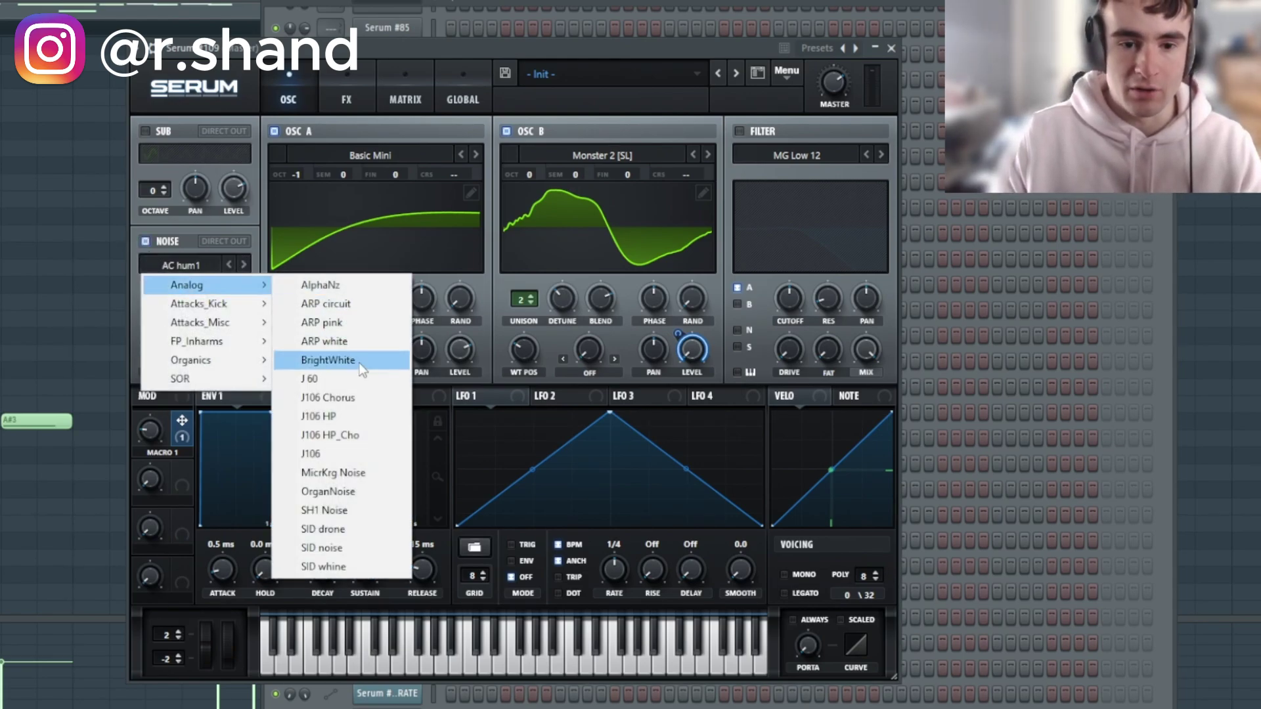
{"action": "left_click", "coordinate": [347, 416]}
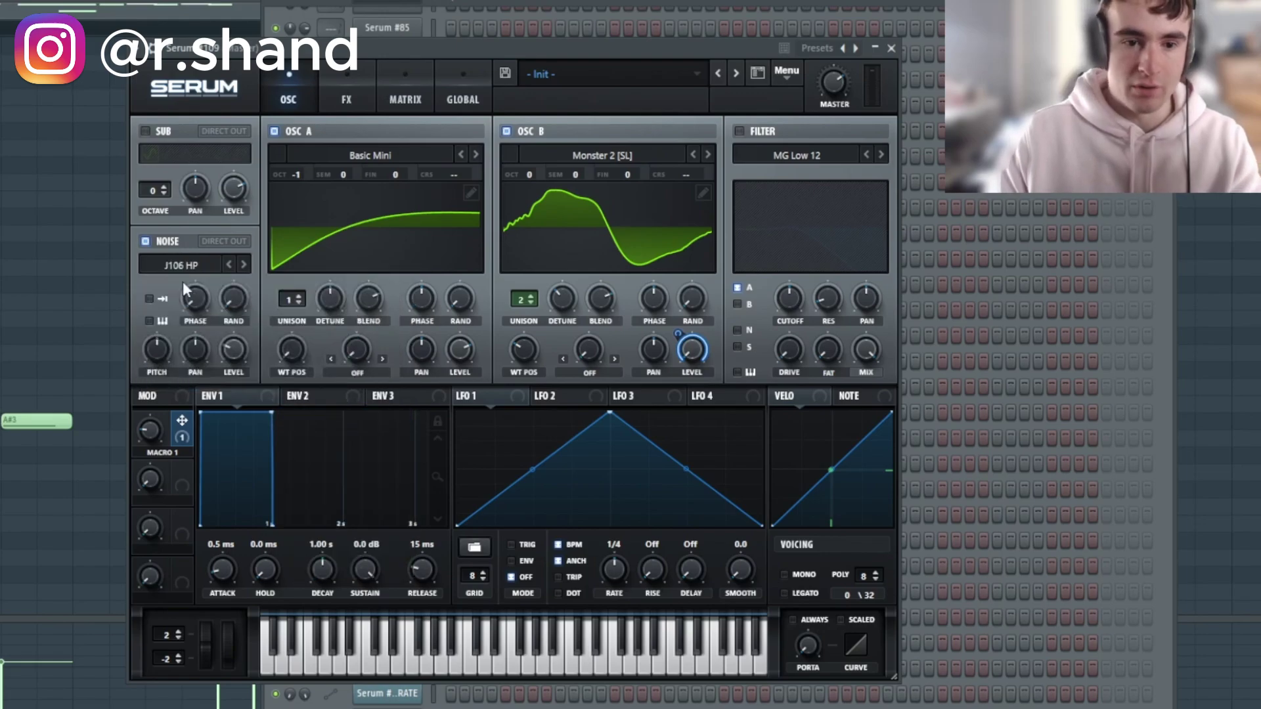
{"action": "left_click", "coordinate": [220, 243]}
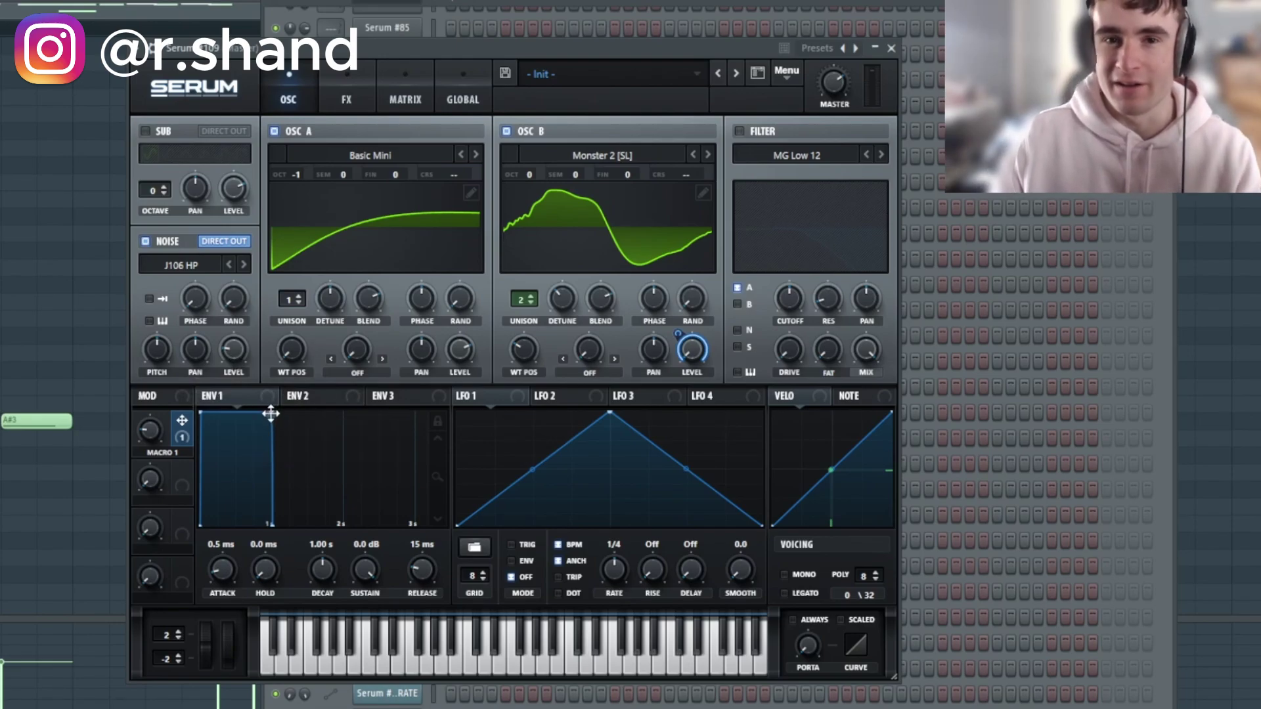
Set Env 1 to 287 ms decay, -2.8 dB sustain and 24 ms release, with Mono voicing
{"action": "left_click_drag", "start_coordinate": [270, 413], "coordinate": [218, 428]}
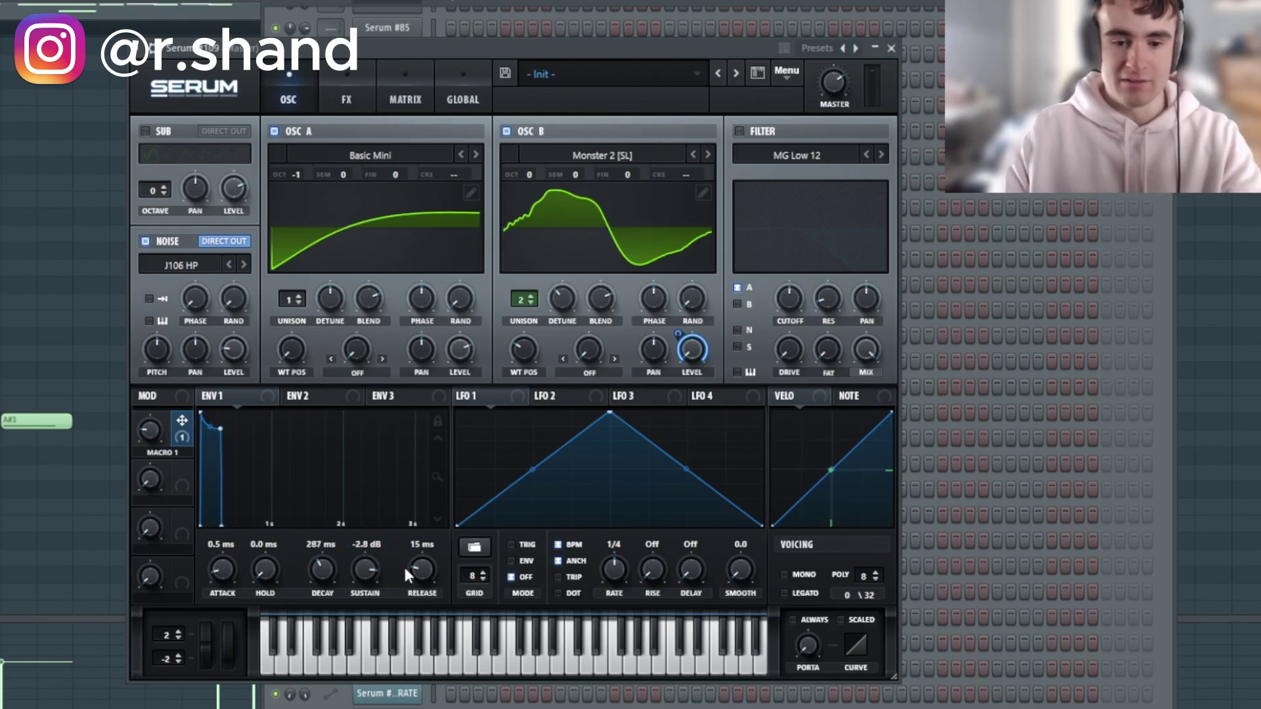
{"action": "scroll", "coordinate": [416, 573], "scroll_direction": "up", "scroll_amount": 3}
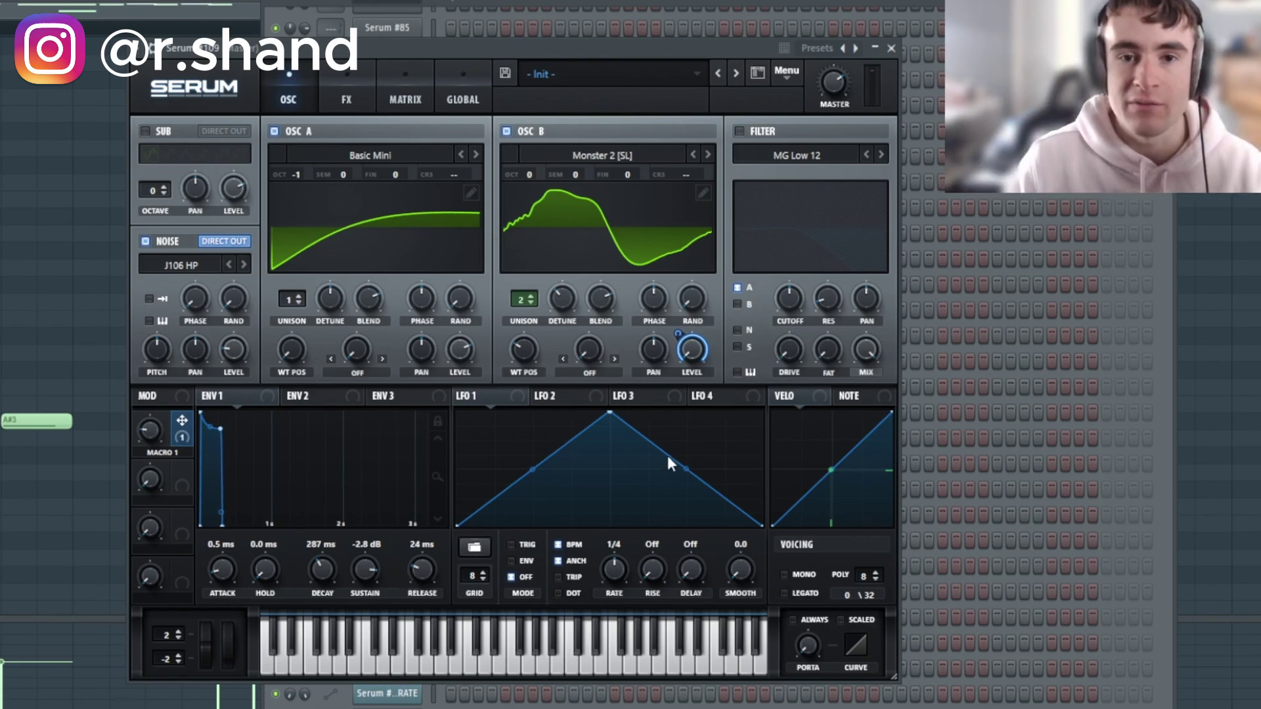
{"action": "left_click", "coordinate": [784, 574]}
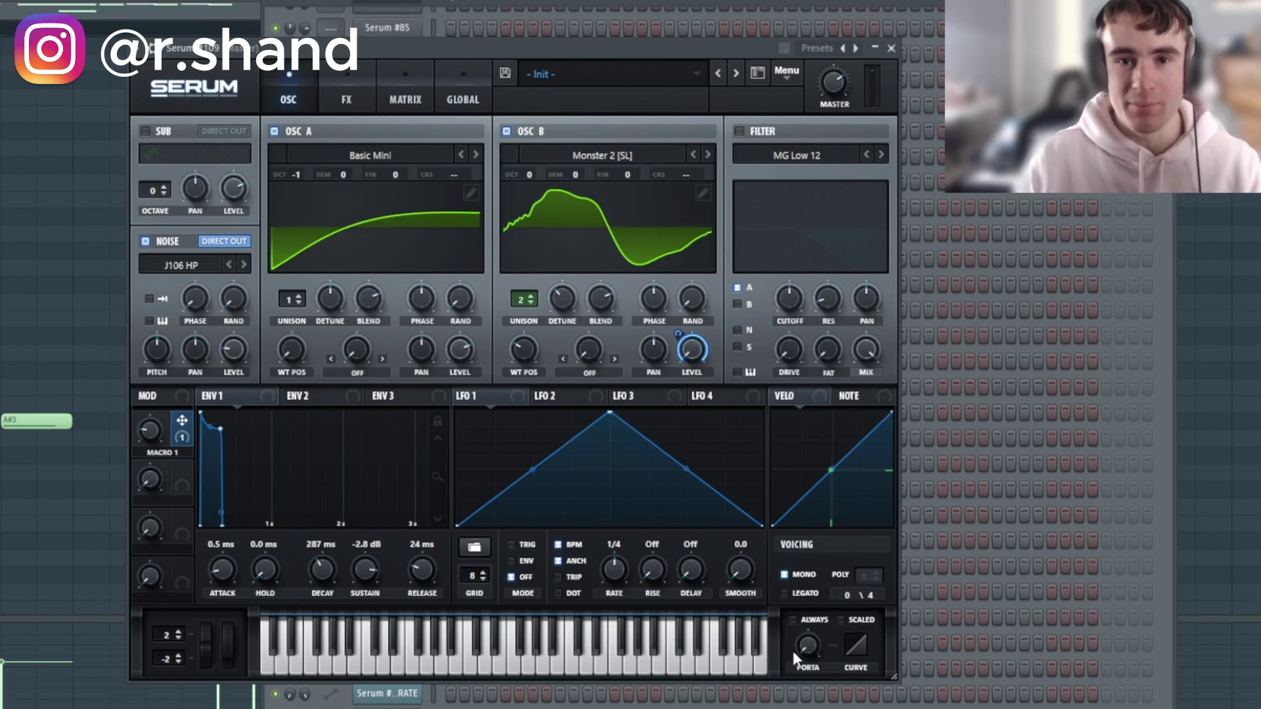
Set portamento to 337 and play a few notes to hear the glide
{"action": "double_click", "coordinate": [810, 656]}
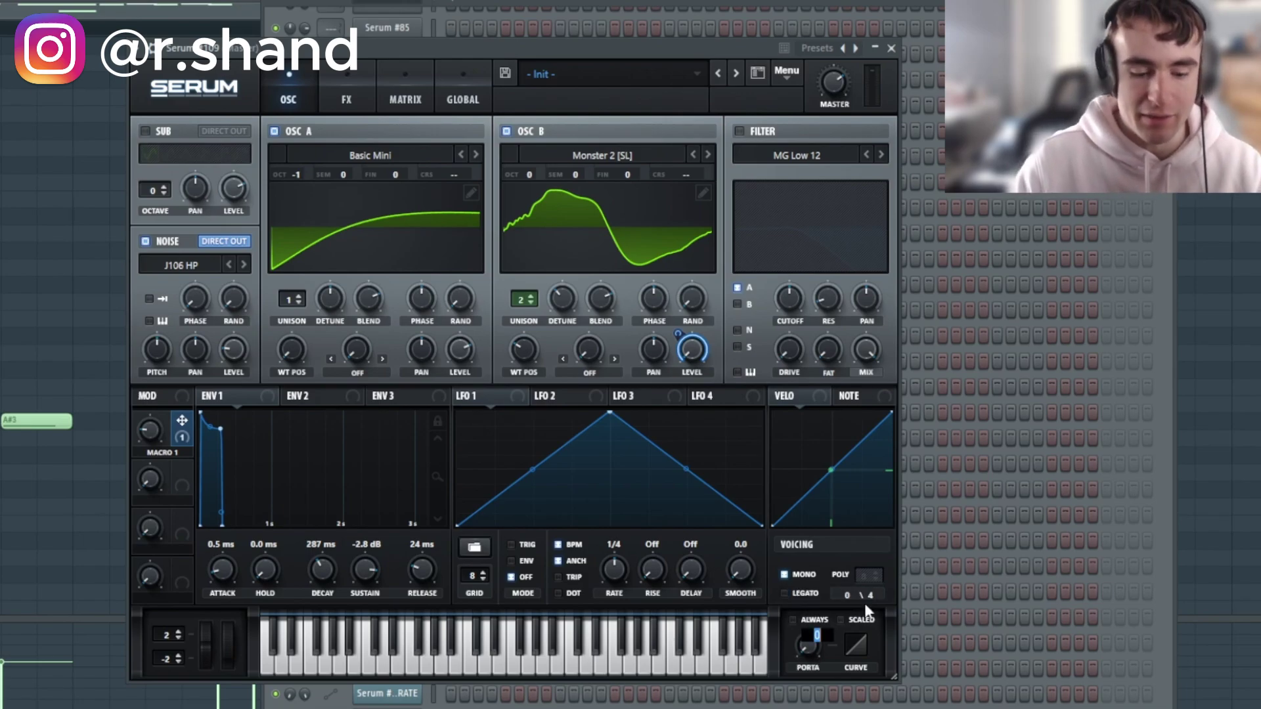
{"action": "type", "text": "337"}
{"action": "key", "text": "Return"}
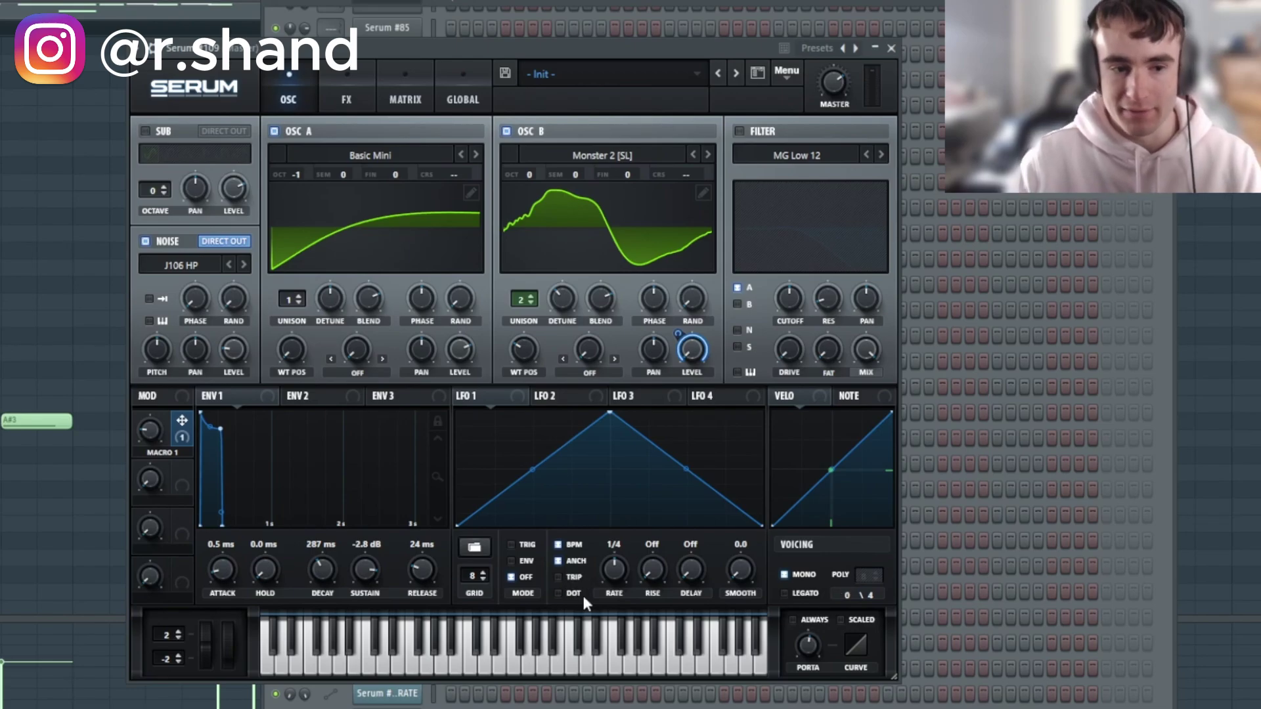
{"action": "left_click_drag", "start_coordinate": [585, 617], "coordinate": [454, 665]}
{"action": "left_click", "coordinate": [368, 664]}
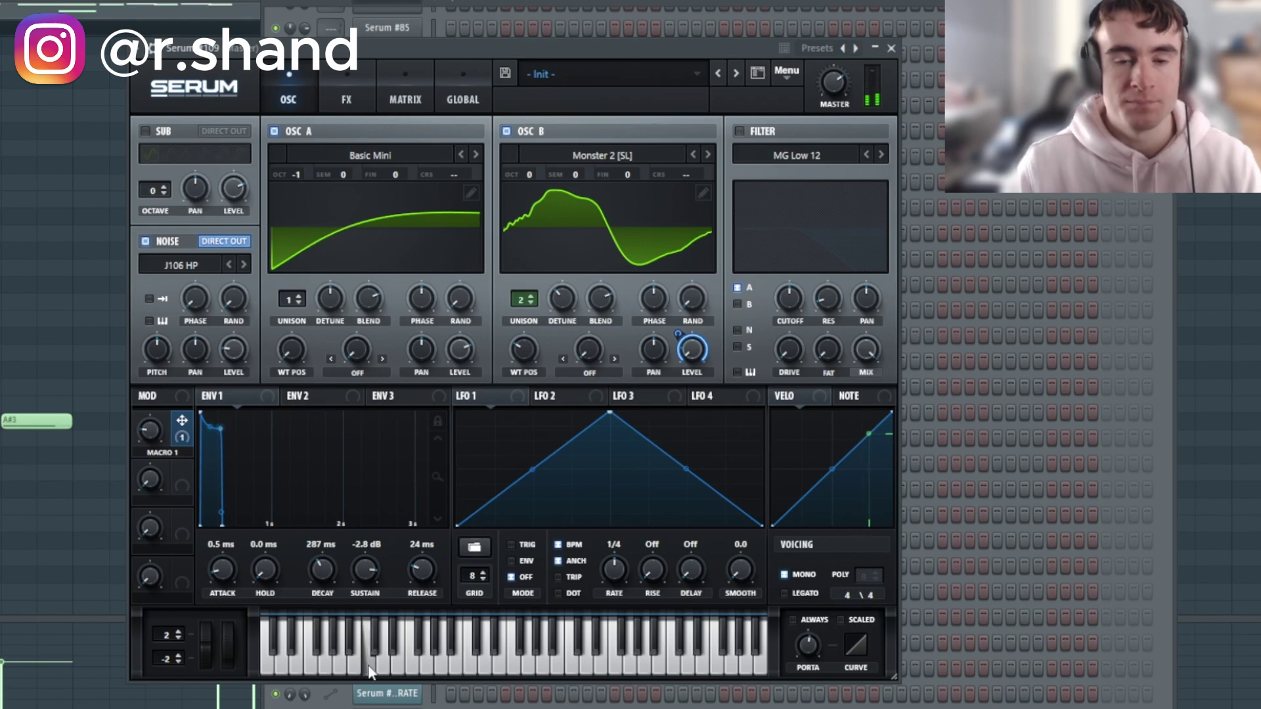
Switch on the filter using the MG Low 12 type
{"action": "left_click", "coordinate": [797, 155]}
{"action": "left_click", "coordinate": [900, 176]}
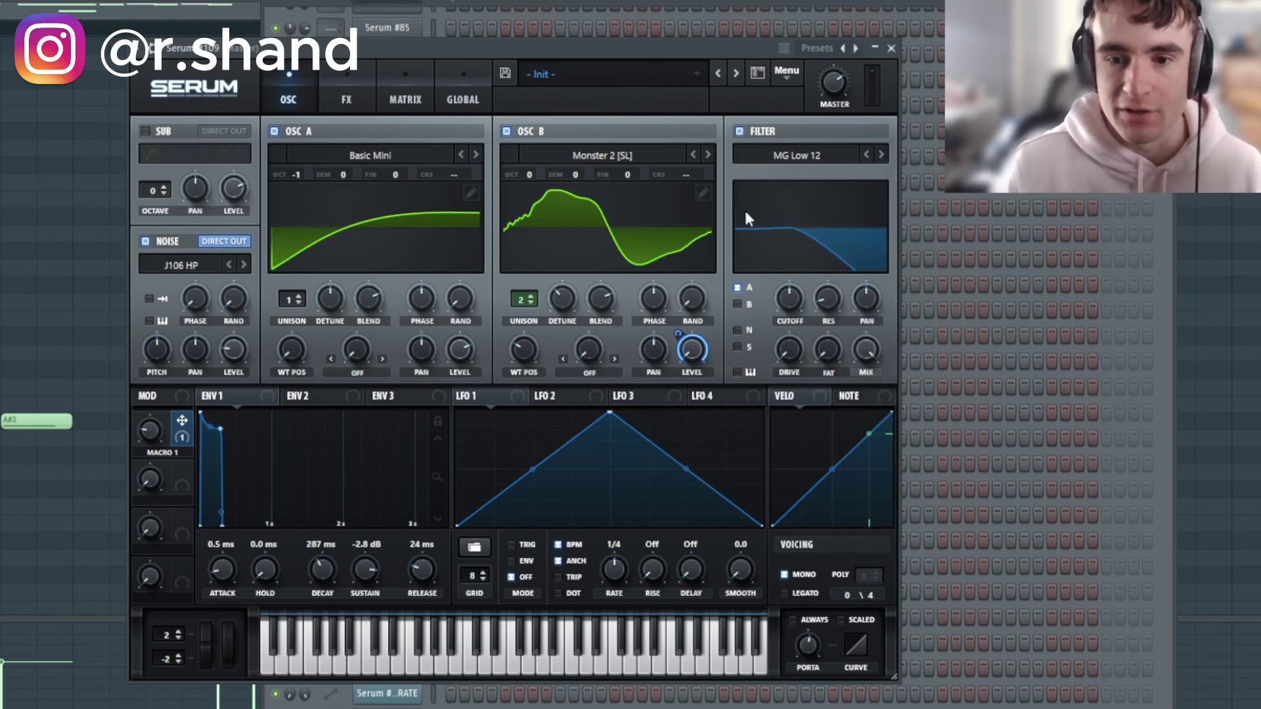
{"action": "left_click", "coordinate": [782, 160]}
Change the filter to the Phs 12+ phaser with mix around 41% and drive around 34%
{"action": "mouse_move", "coordinate": [781, 211]}
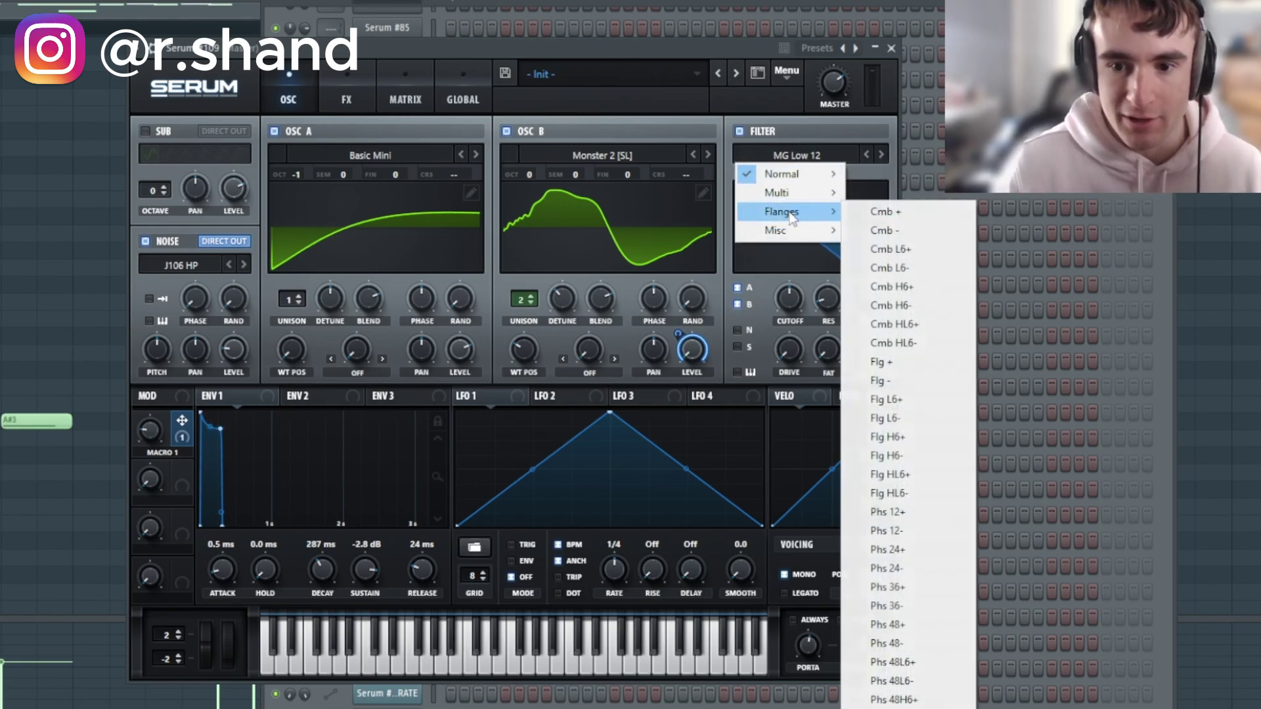
{"action": "left_click", "coordinate": [921, 532]}
{"action": "left_click", "coordinate": [797, 155]}
{"action": "left_click", "coordinate": [919, 515]}
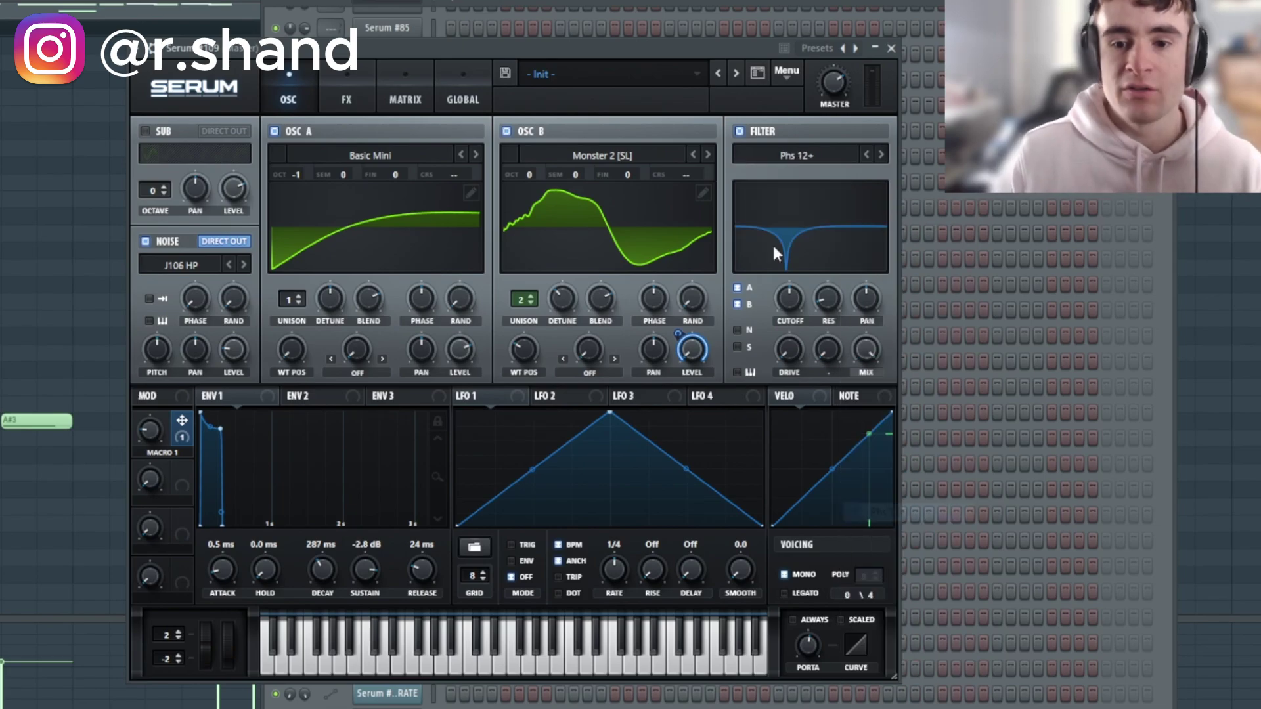
{"action": "mouse_move", "coordinate": [827, 301]}
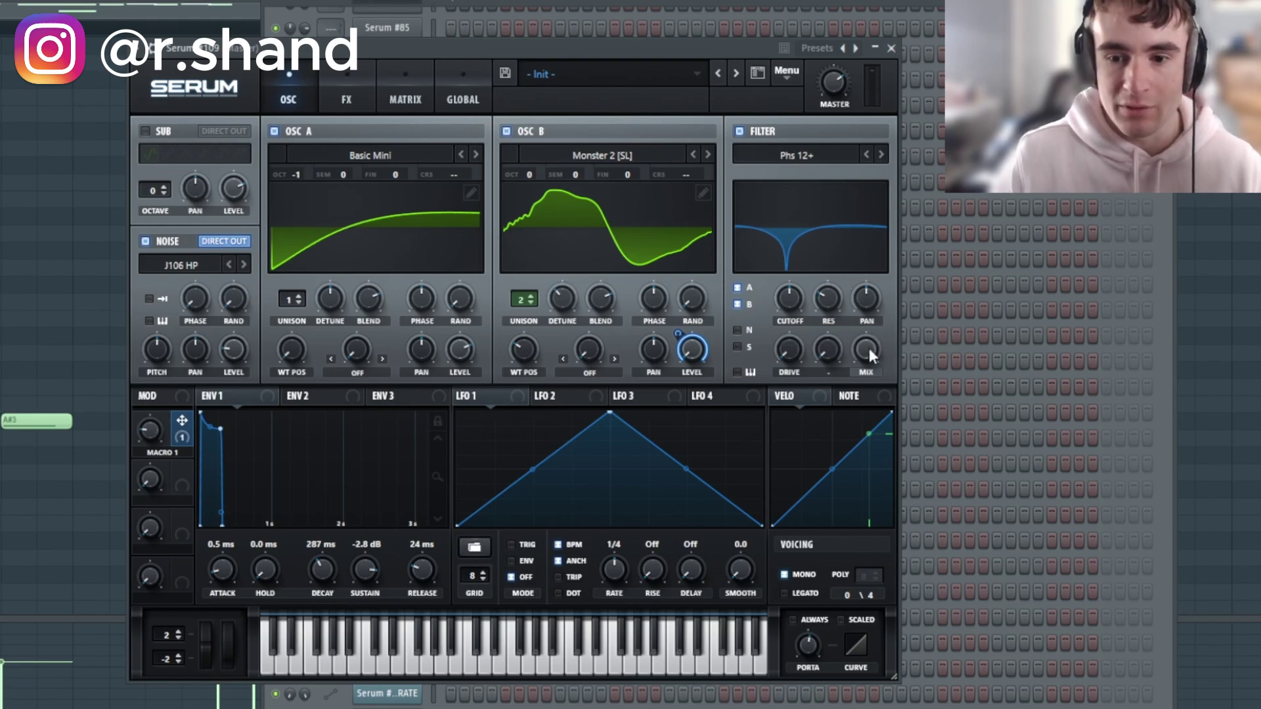
{"action": "left_click_drag", "start_coordinate": [869, 348], "coordinate": [826, 423]}
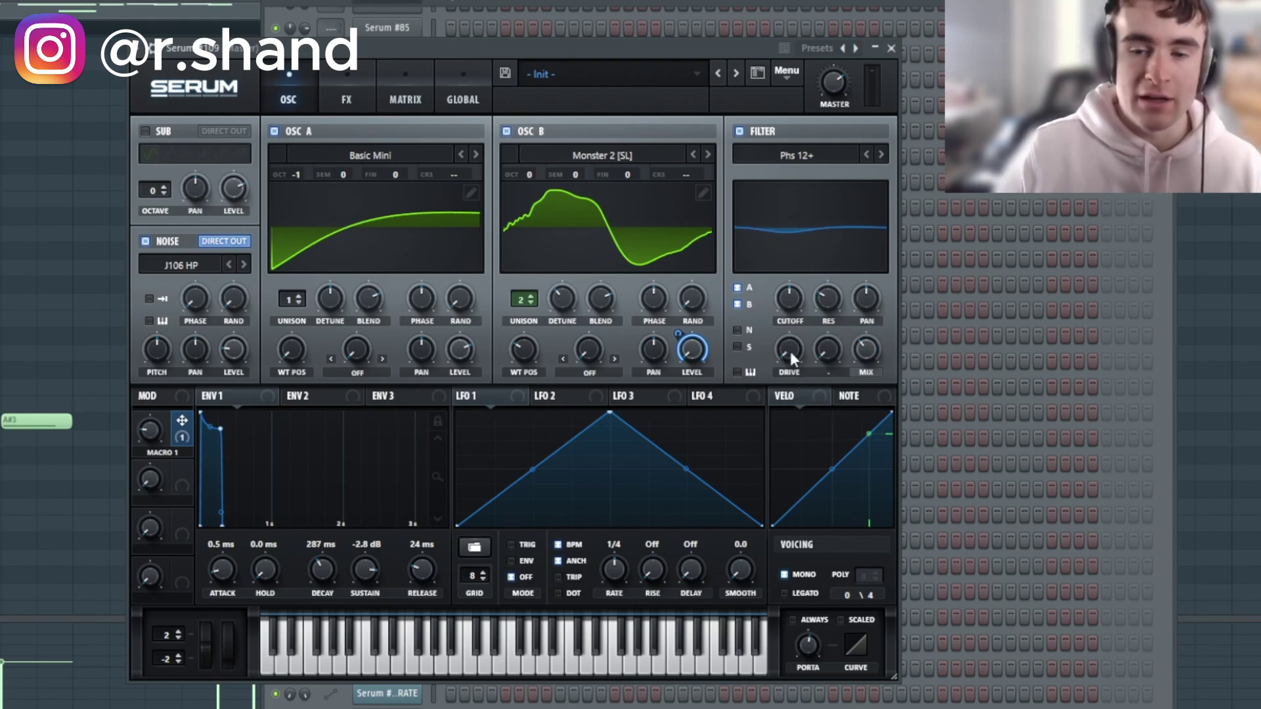
{"action": "left_click_drag", "start_coordinate": [788, 363], "coordinate": [806, 310]}
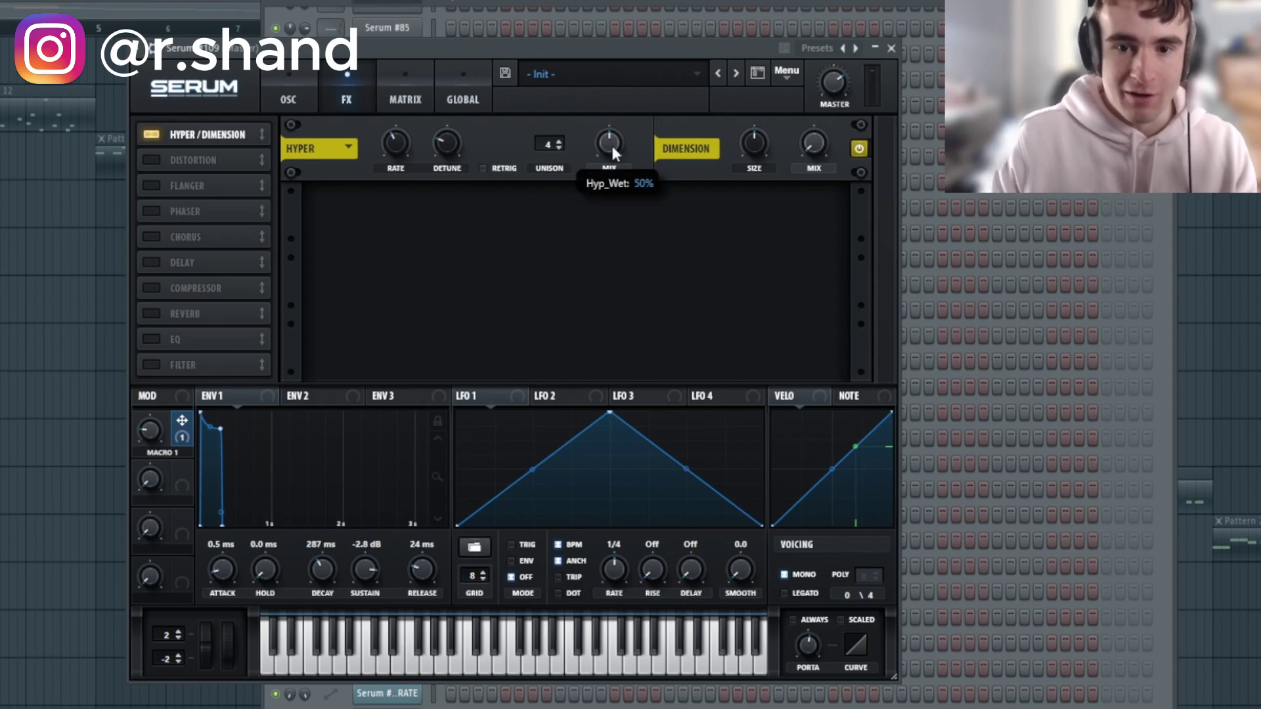
Lower the Hyper mix and enable SoftClip distortion with drive around 70%
{"action": "left_click_drag", "start_coordinate": [591, 183], "coordinate": [573, 202]}
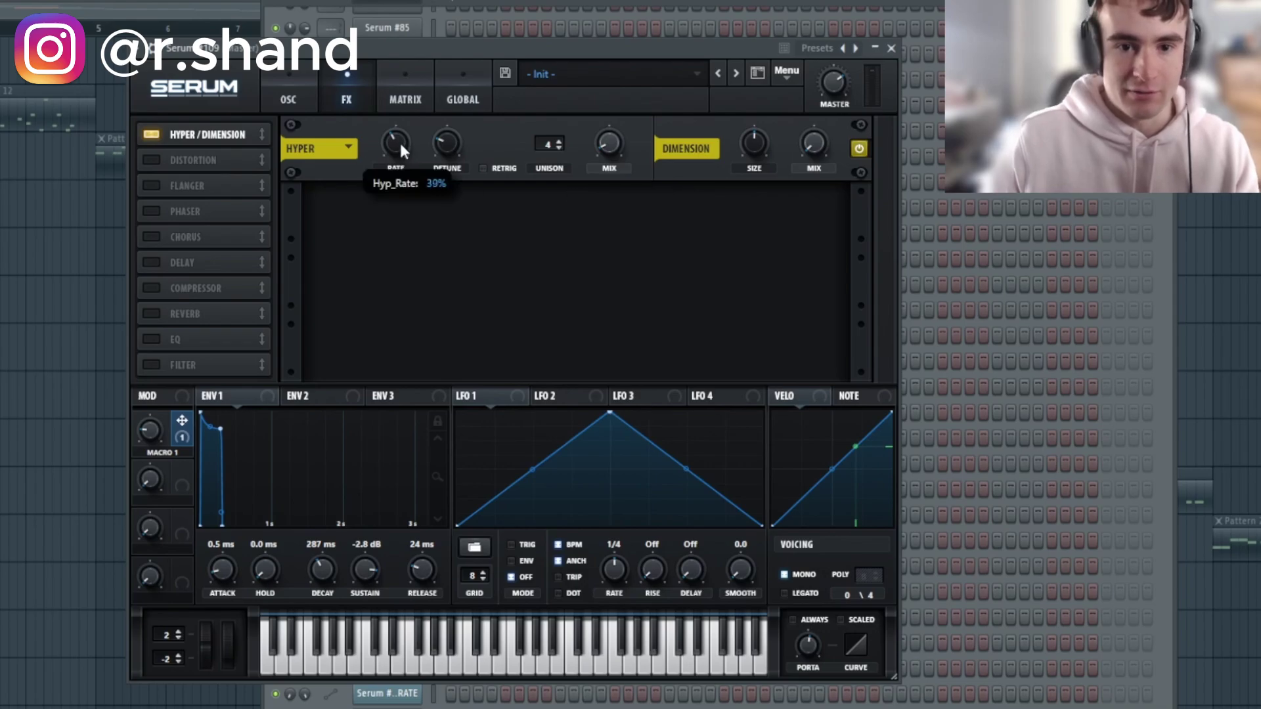
{"action": "left_click", "coordinate": [152, 160]}
{"action": "left_click", "coordinate": [415, 216]}
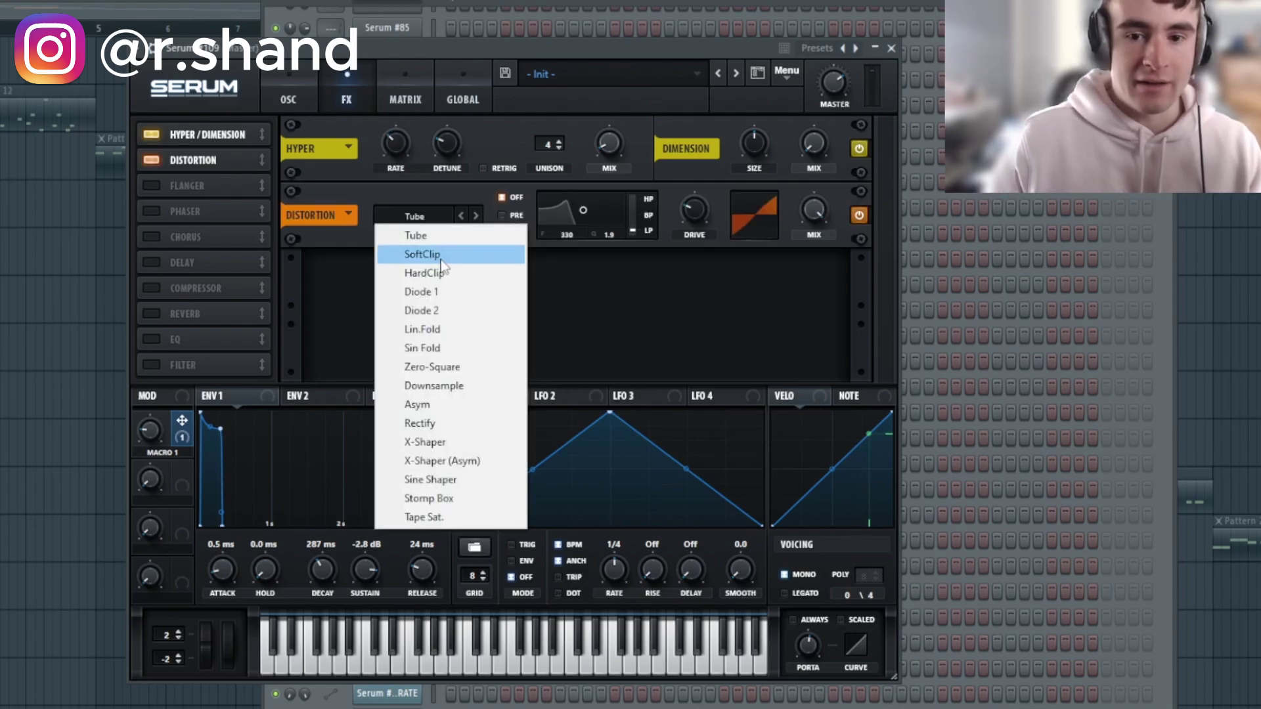
{"action": "left_click", "coordinate": [423, 256]}
{"action": "left_click_drag", "start_coordinate": [694, 209], "coordinate": [730, 160]}
Enable the compressor, an EQ right after it with a peaking low band, and reverb
{"action": "left_click", "coordinate": [151, 185]}
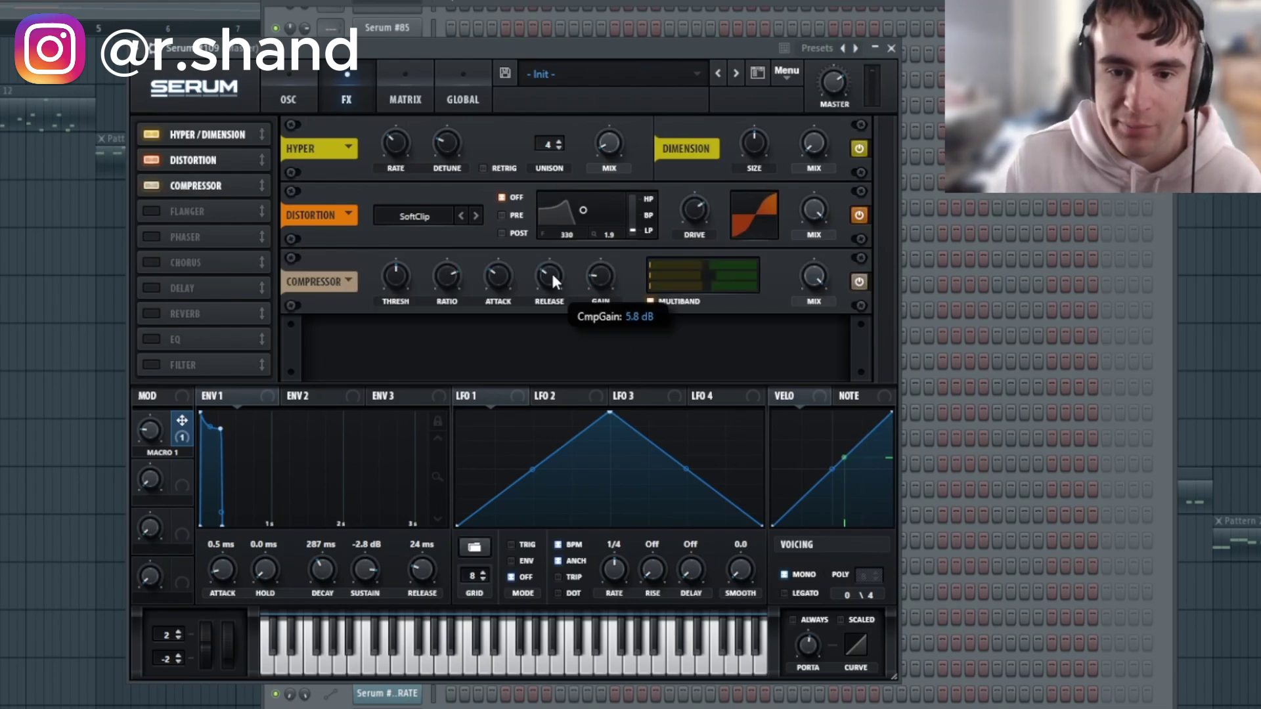
{"action": "left_click_drag", "start_coordinate": [154, 339], "coordinate": [151, 230]}
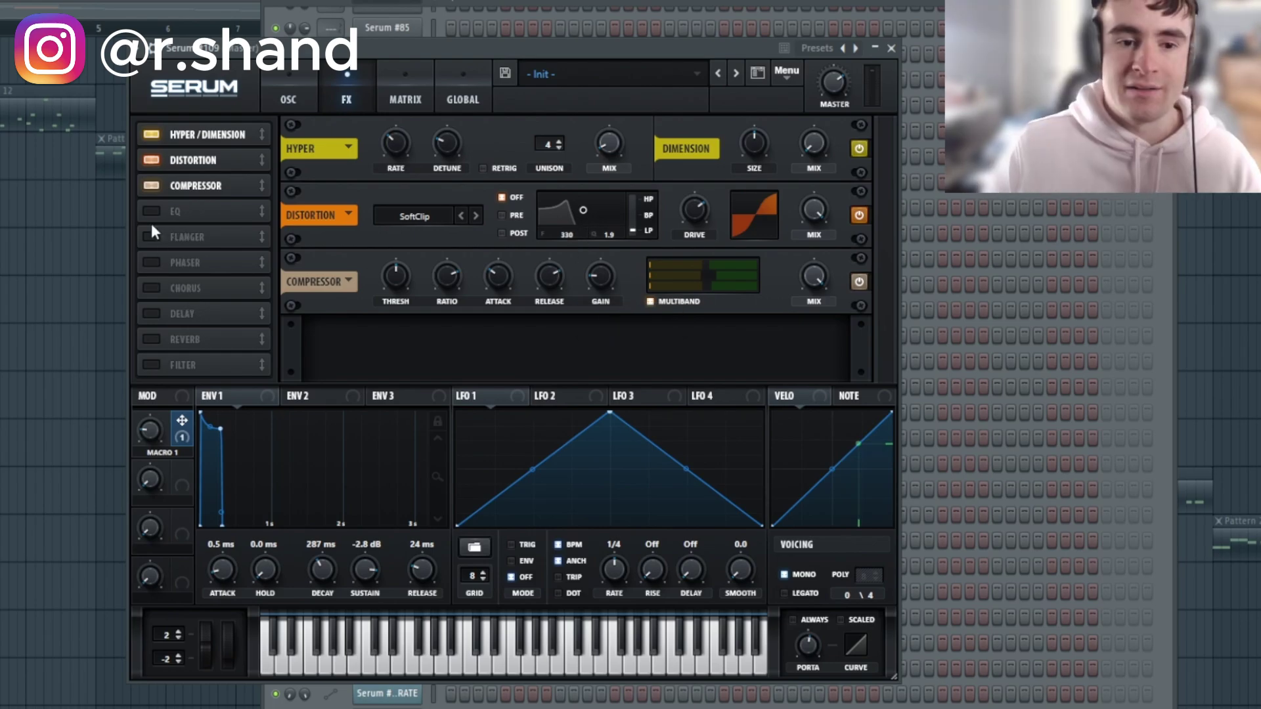
{"action": "left_click", "coordinate": [152, 212]}
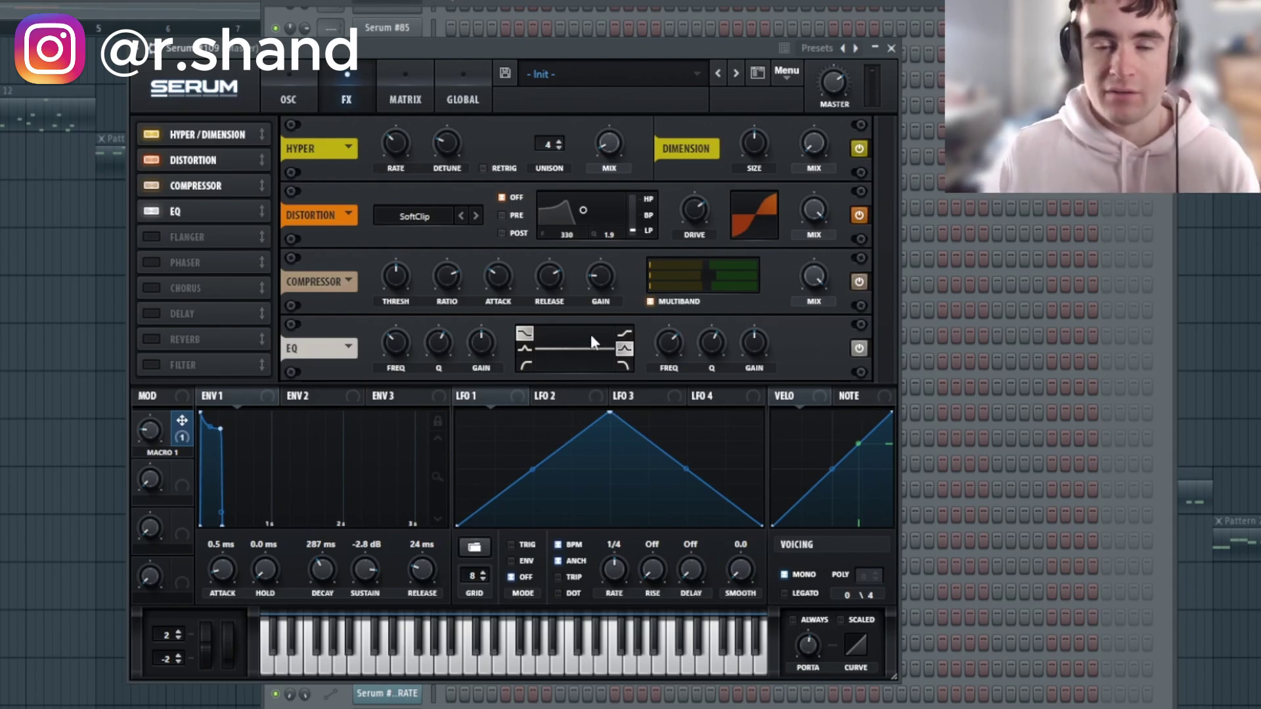
{"action": "left_click", "coordinate": [524, 349]}
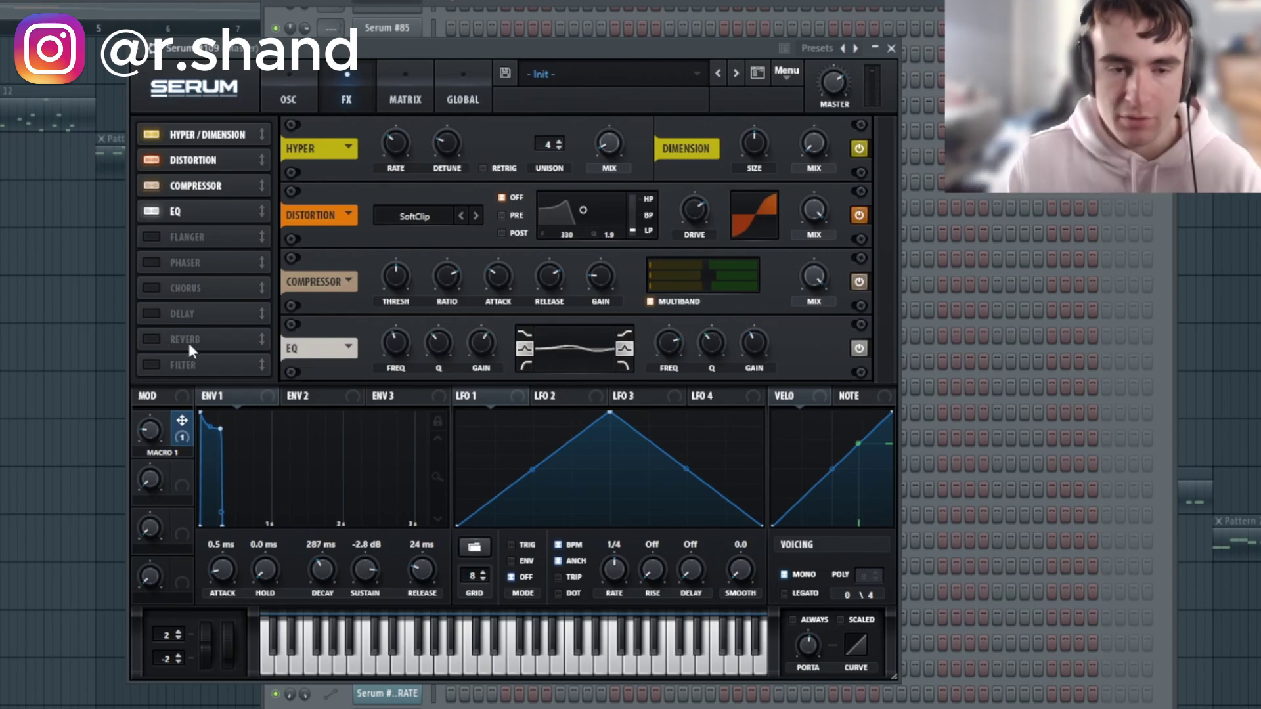
{"action": "left_click", "coordinate": [152, 341]}
{"action": "scroll", "coordinate": [203, 333], "scroll_direction": "down", "scroll_amount": 1}
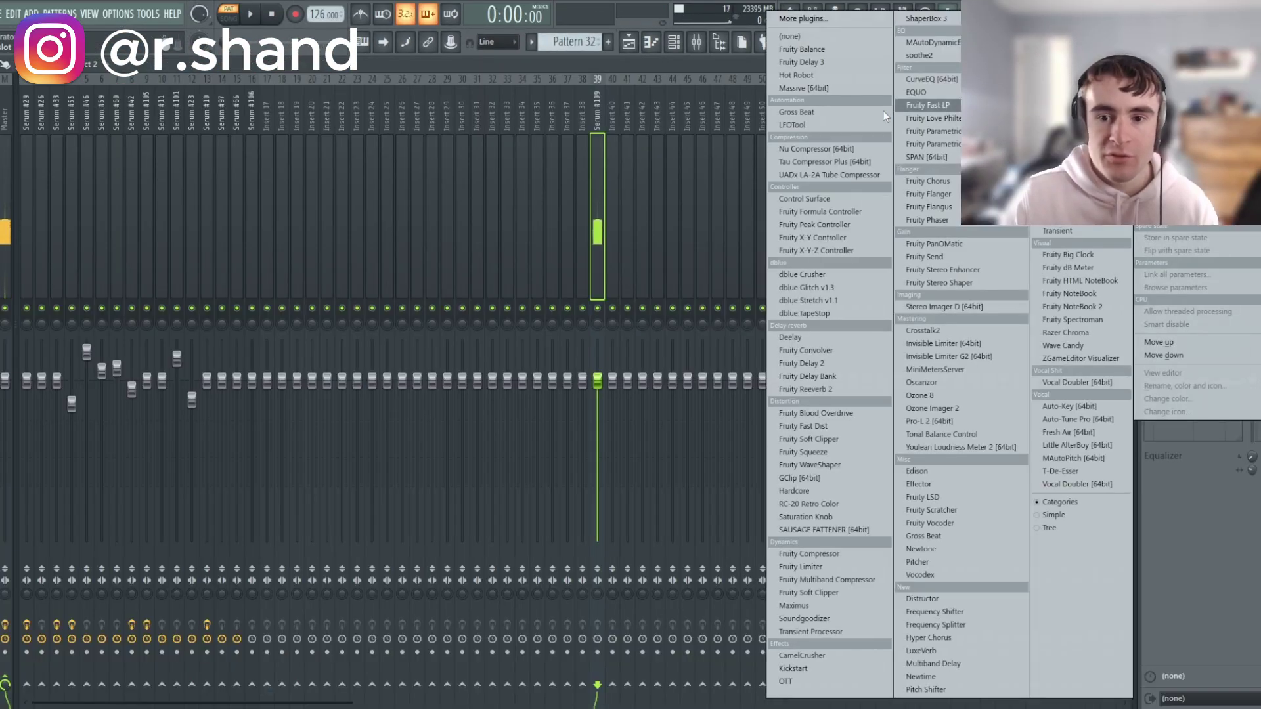
Load LFOTool on the lead's mixer insert and drag its volume curve into a pumping shape
{"action": "left_click", "coordinate": [854, 125]}
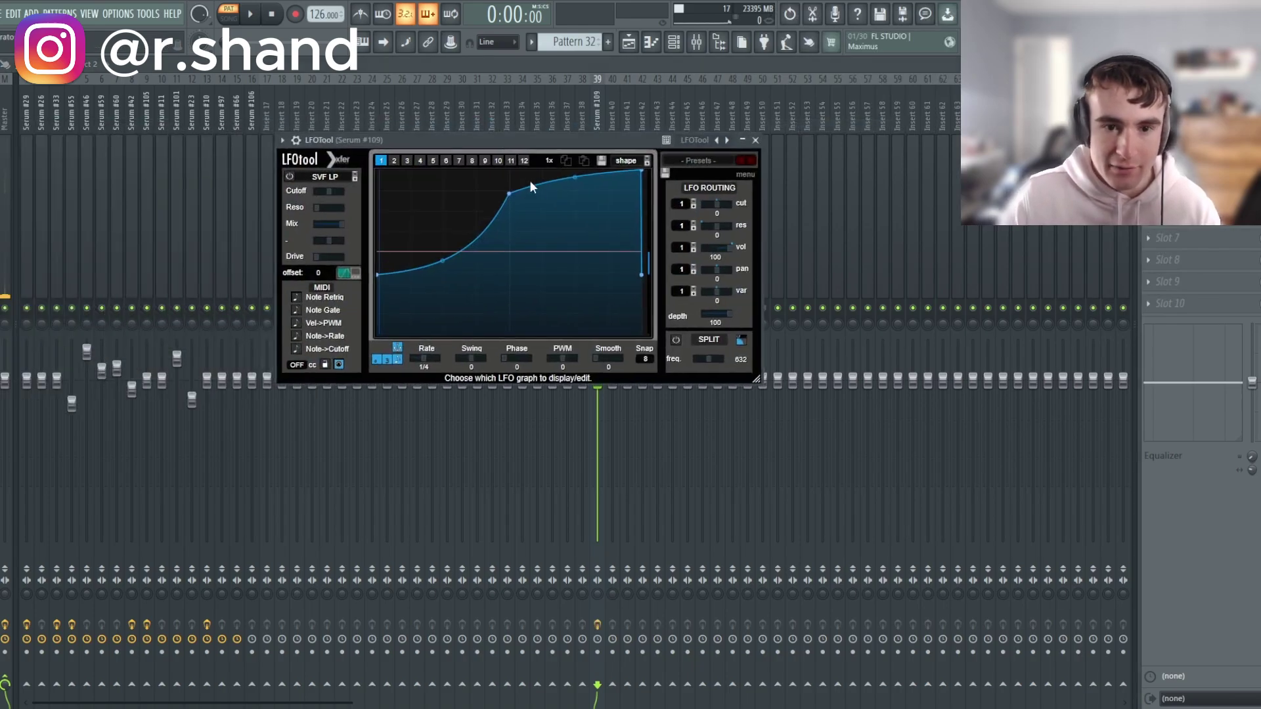
{"action": "left_click_drag", "start_coordinate": [530, 180], "coordinate": [421, 167]}
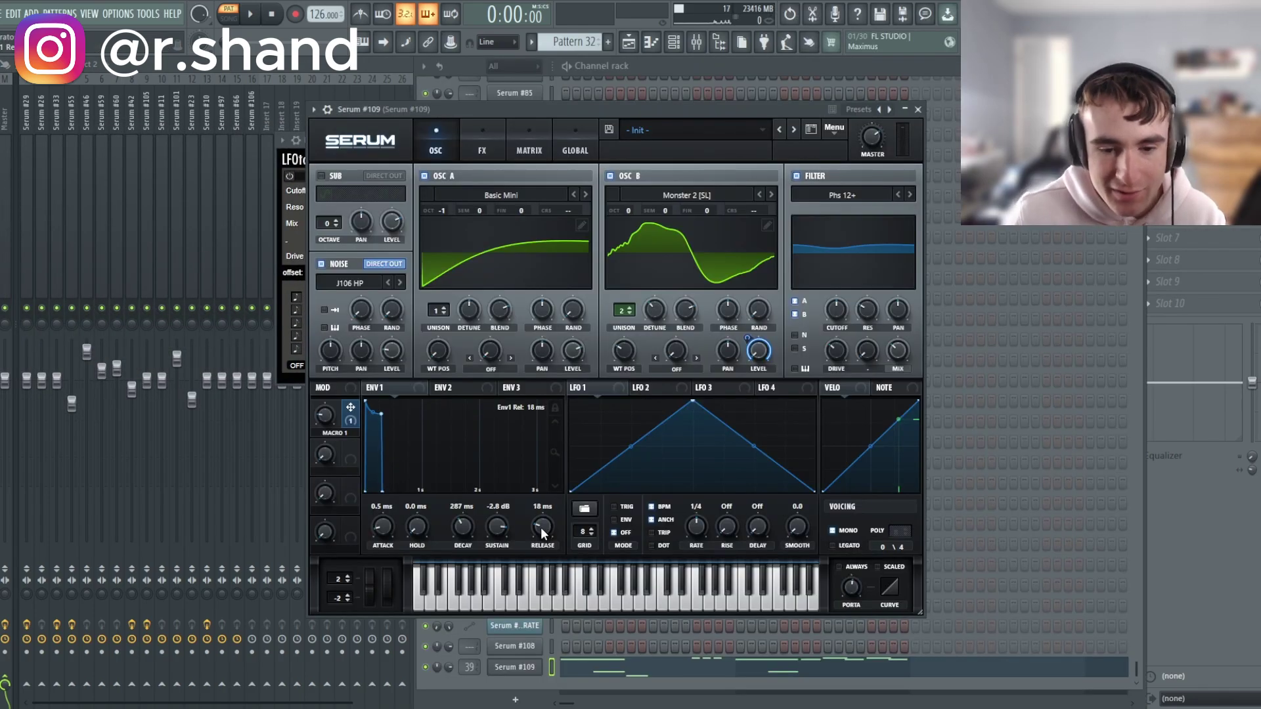
Lower Serum's ENV 1 release to 1.7 ms, then play the pattern to hear the shorter lead
{"action": "left_click_drag", "start_coordinate": [541, 526], "coordinate": [535, 543]}
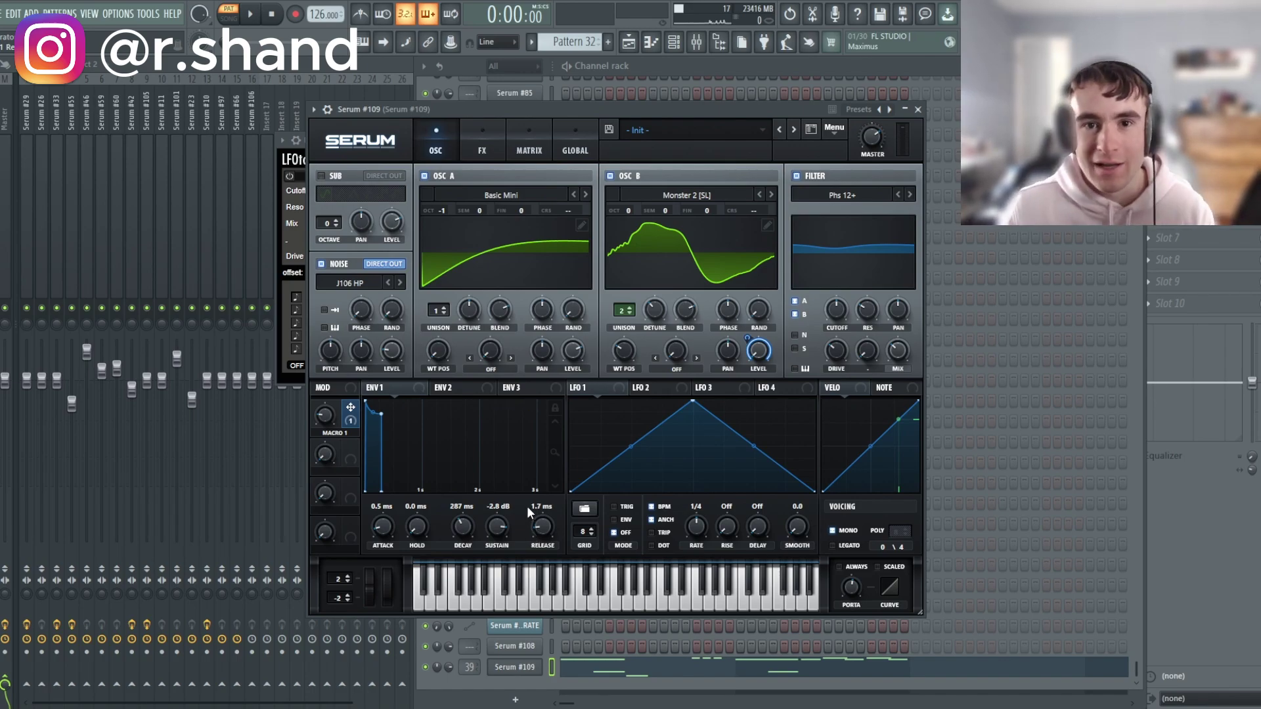
{"action": "key", "text": "space"}
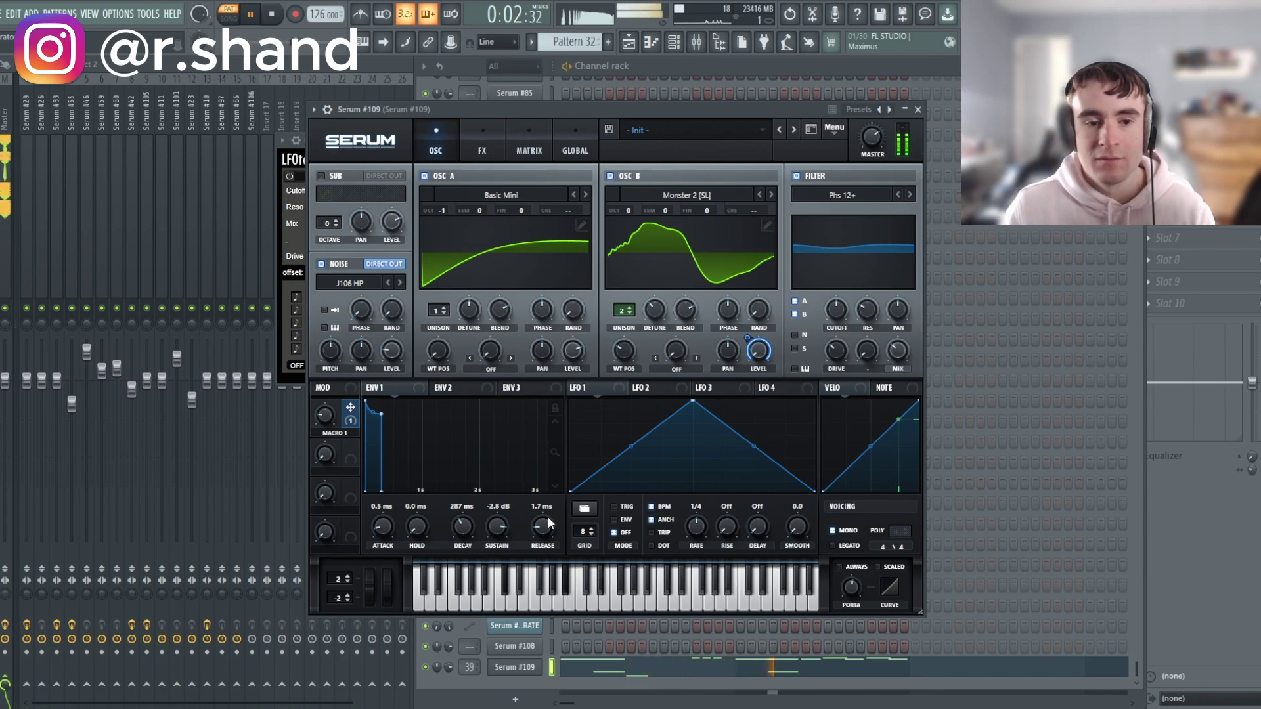
Create an automation clip for Serum's last-tweaked Verb Wet parameter from the Tools menu
{"action": "left_click", "coordinate": [486, 125]}
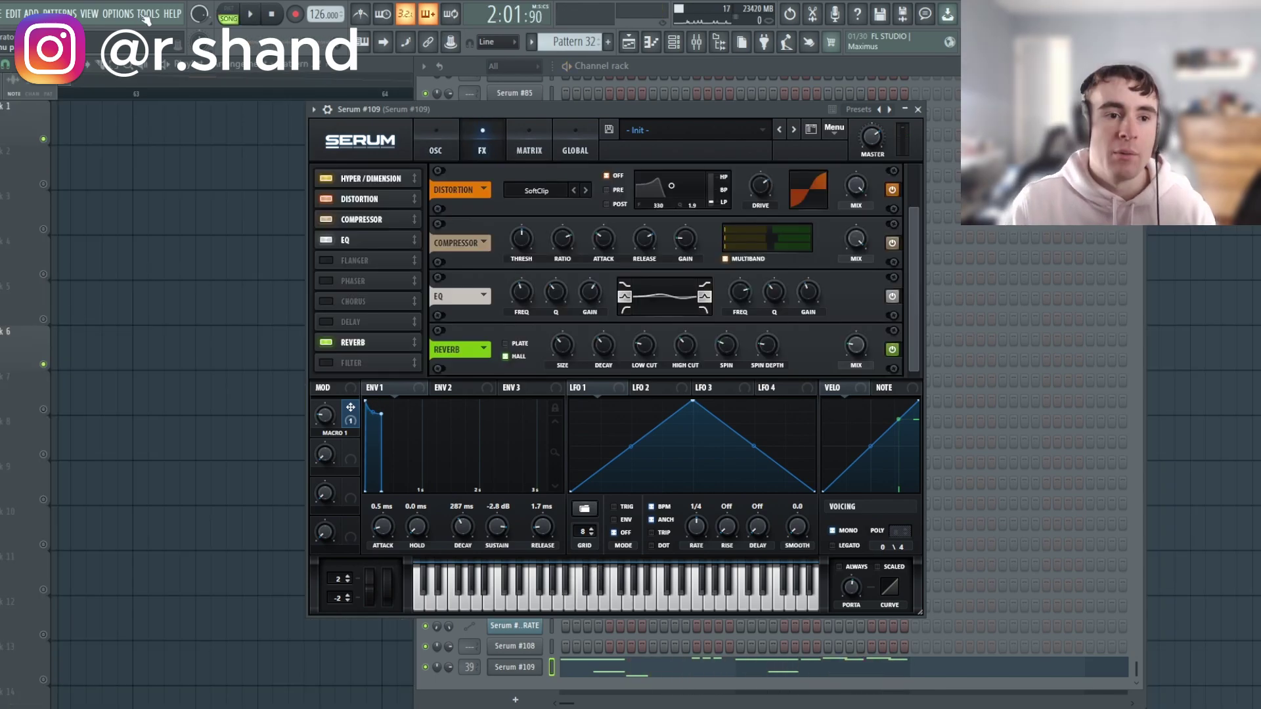
{"action": "left_click", "coordinate": [147, 13]}
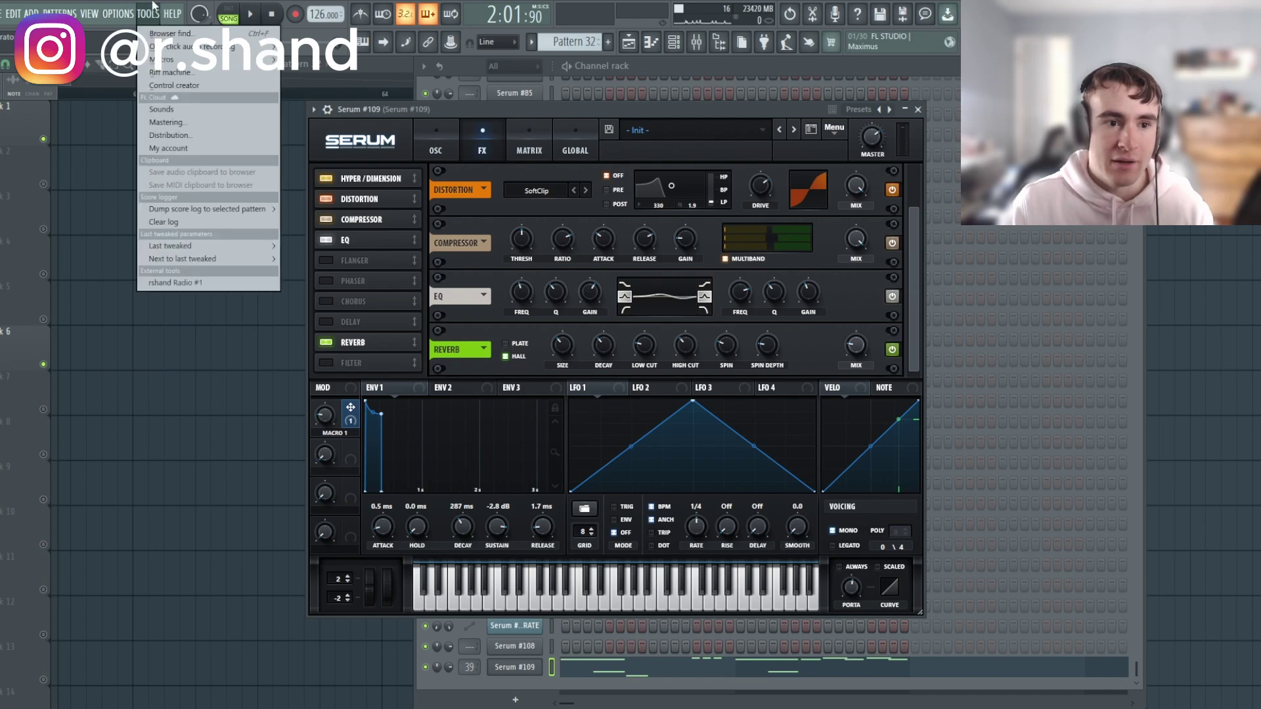
{"action": "mouse_move", "coordinate": [207, 244]}
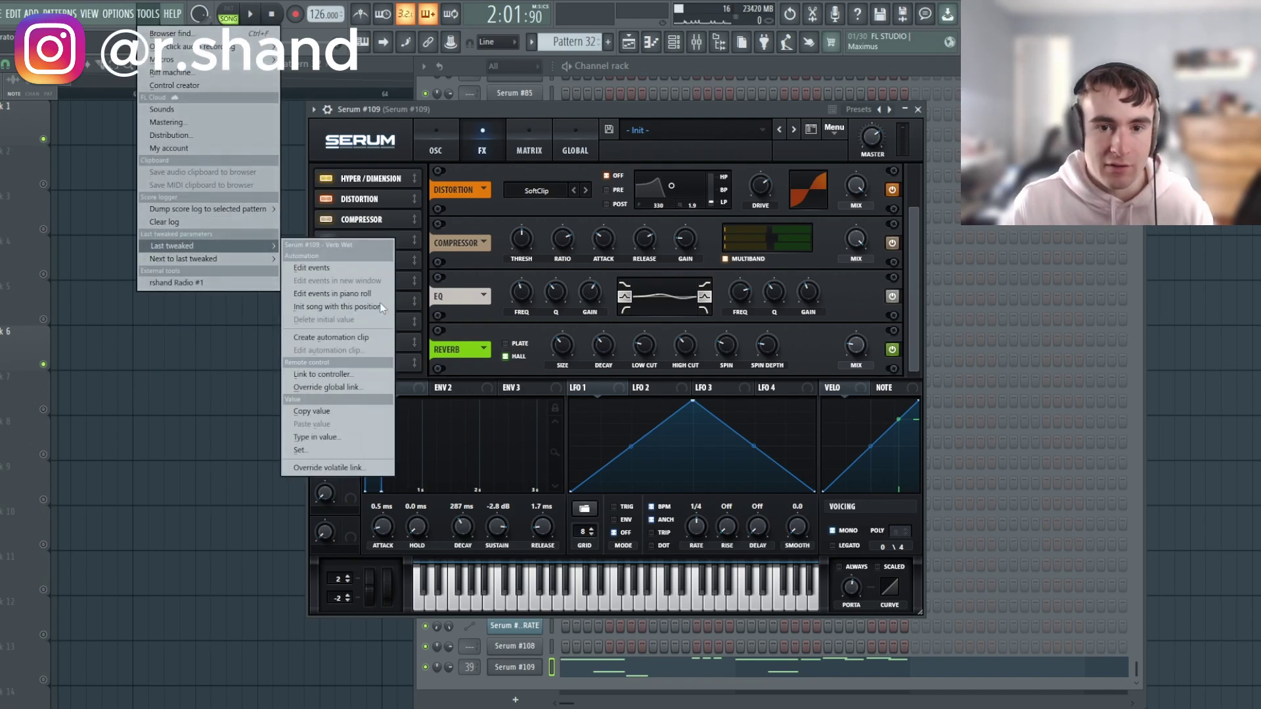
{"action": "left_click", "coordinate": [331, 337]}
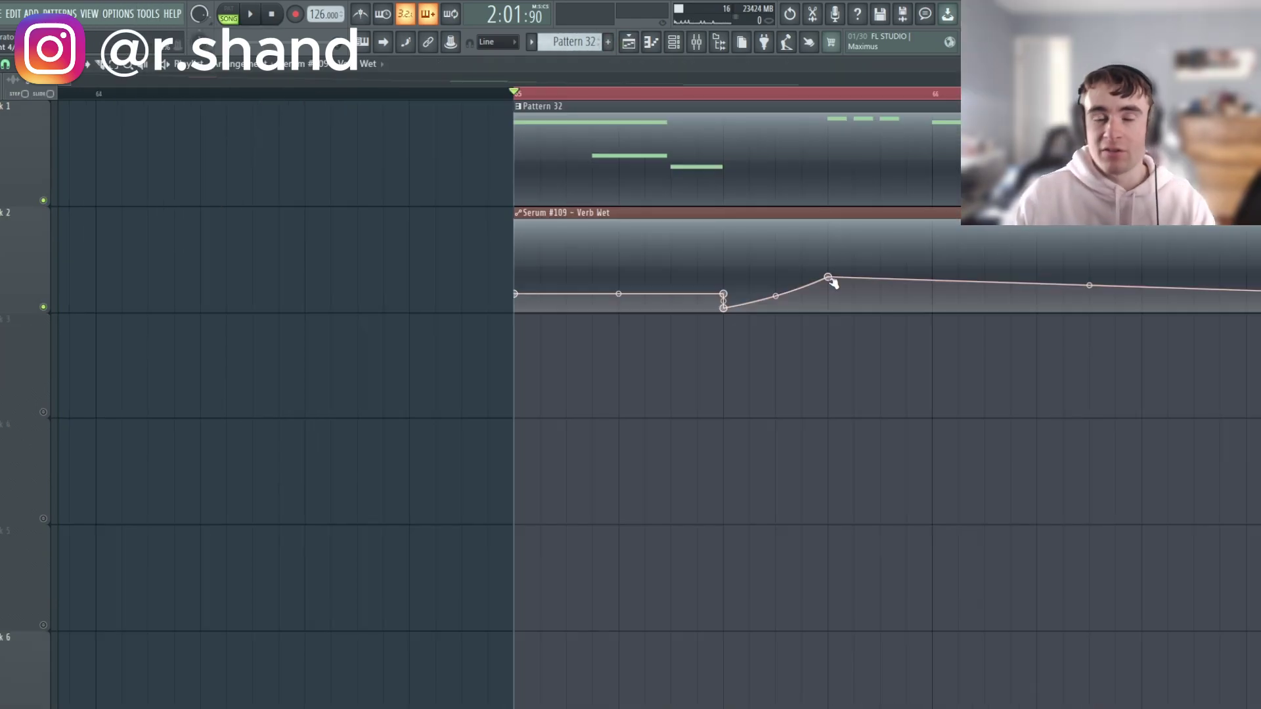
Add a point under the automation peak and paste the copied 20% value for a sharp drop
{"action": "left_click", "coordinate": [830, 298]}
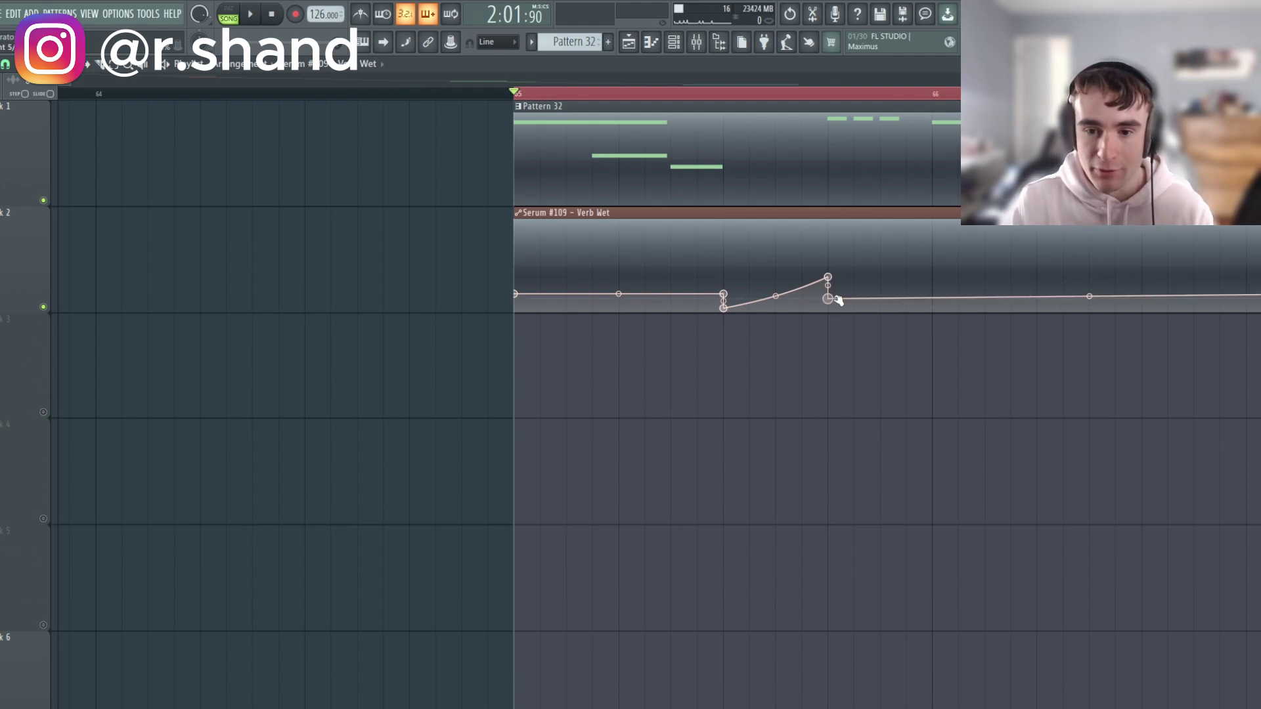
{"action": "right_click", "coordinate": [830, 300]}
{"action": "left_click", "coordinate": [891, 530]}
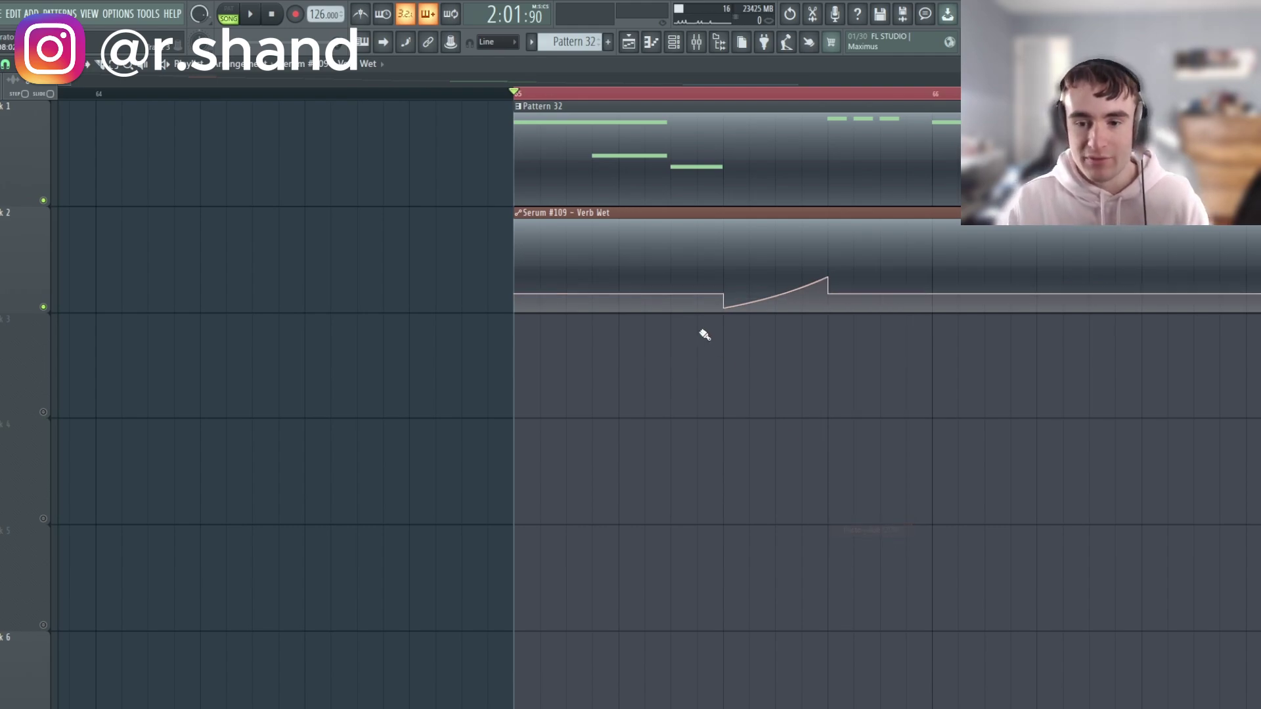
{"action": "scroll", "coordinate": [703, 332], "scroll_direction": "down", "scroll_amount": 3}
{"action": "scroll", "coordinate": [142, 158], "scroll_direction": "up", "scroll_amount": 2}
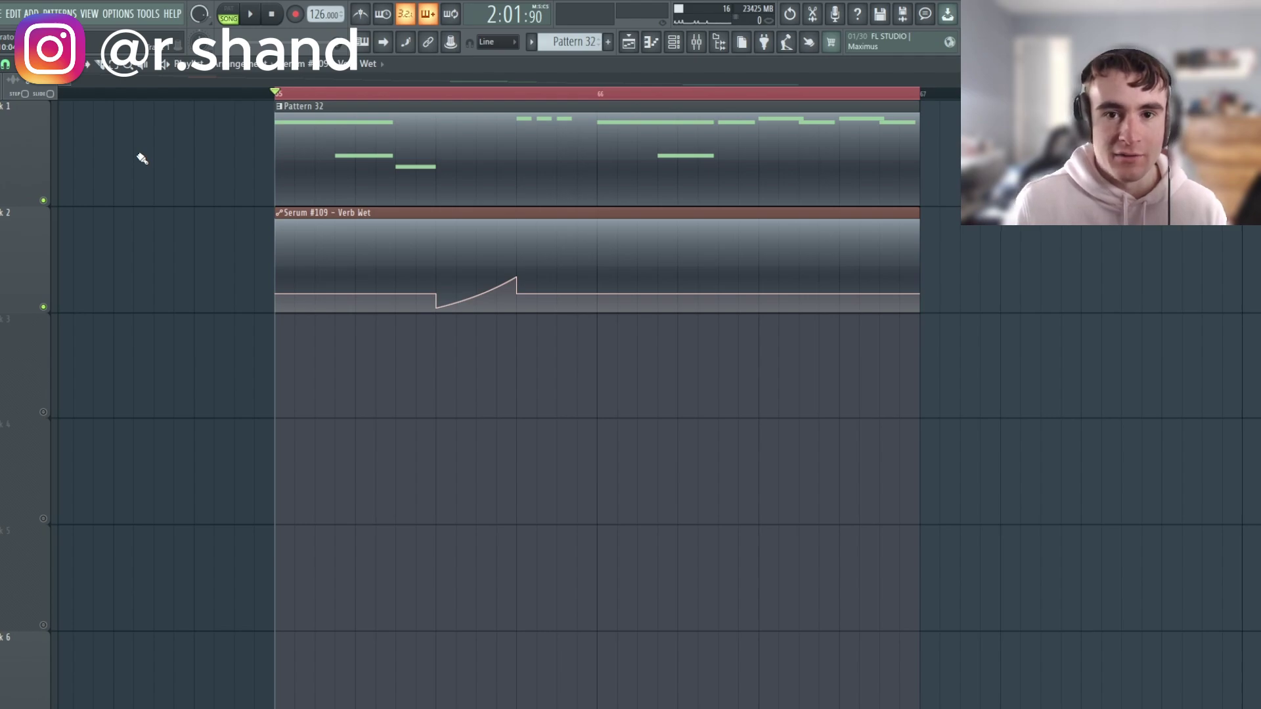
{"action": "key", "text": "space"}
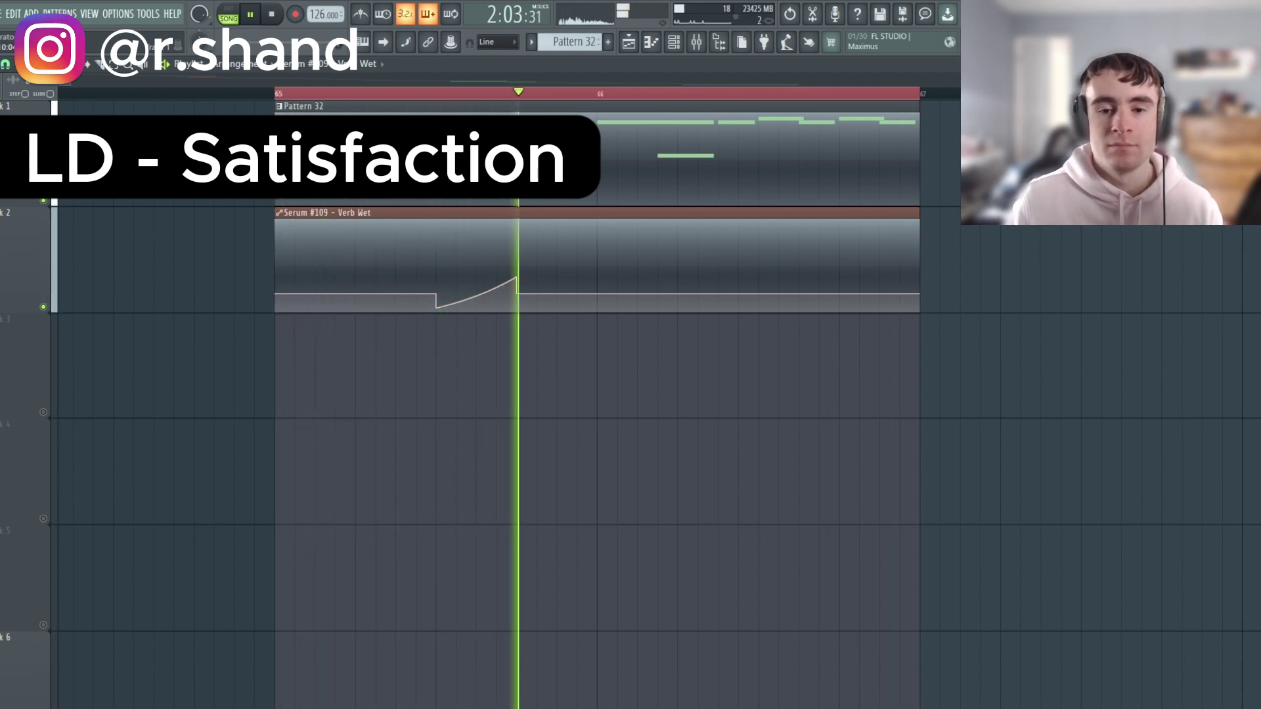
{"action": "key", "text": "ctrl+a"}
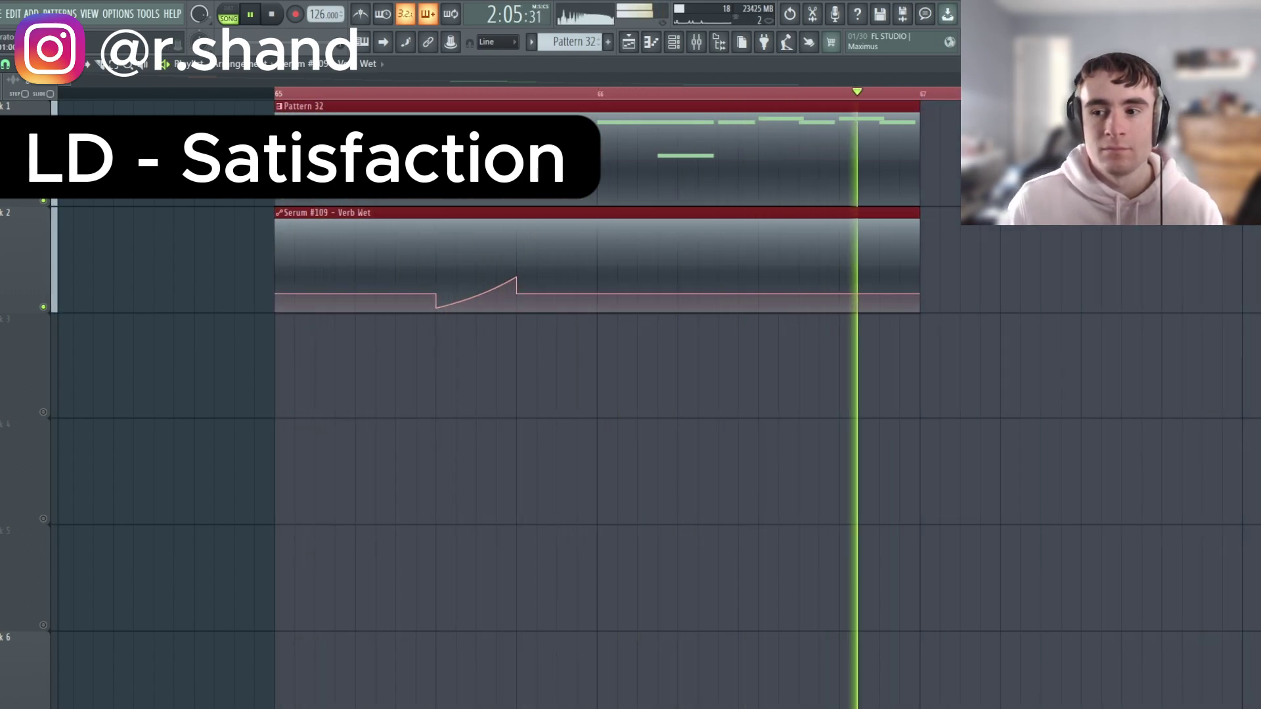
{"action": "key", "text": "space"}
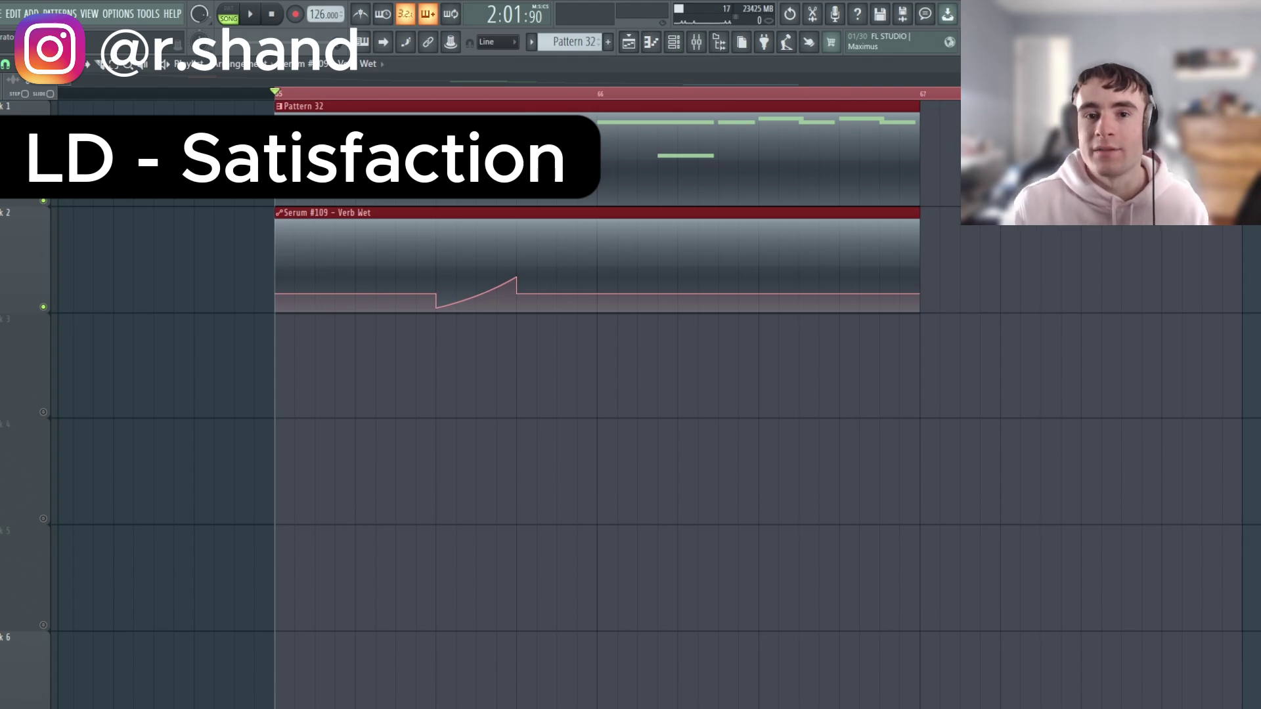